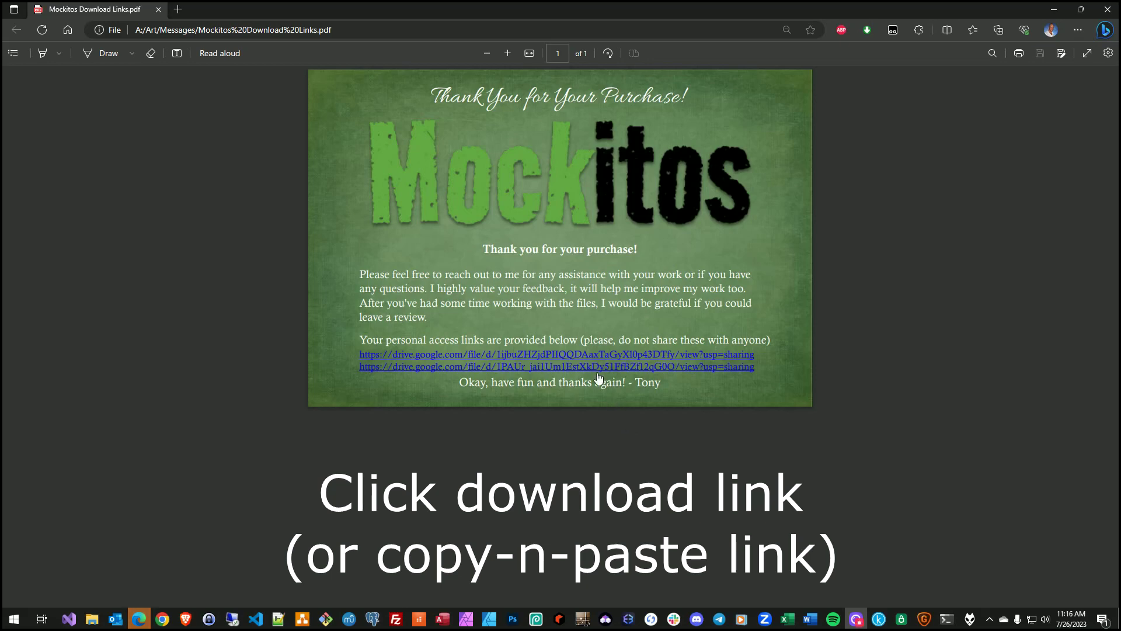
- Download the Women's Jersey Deep V-Neck T-Shirt PSD from Google Drive and show it in Downloads
{"action": "left_click", "coordinate": [592, 367]}
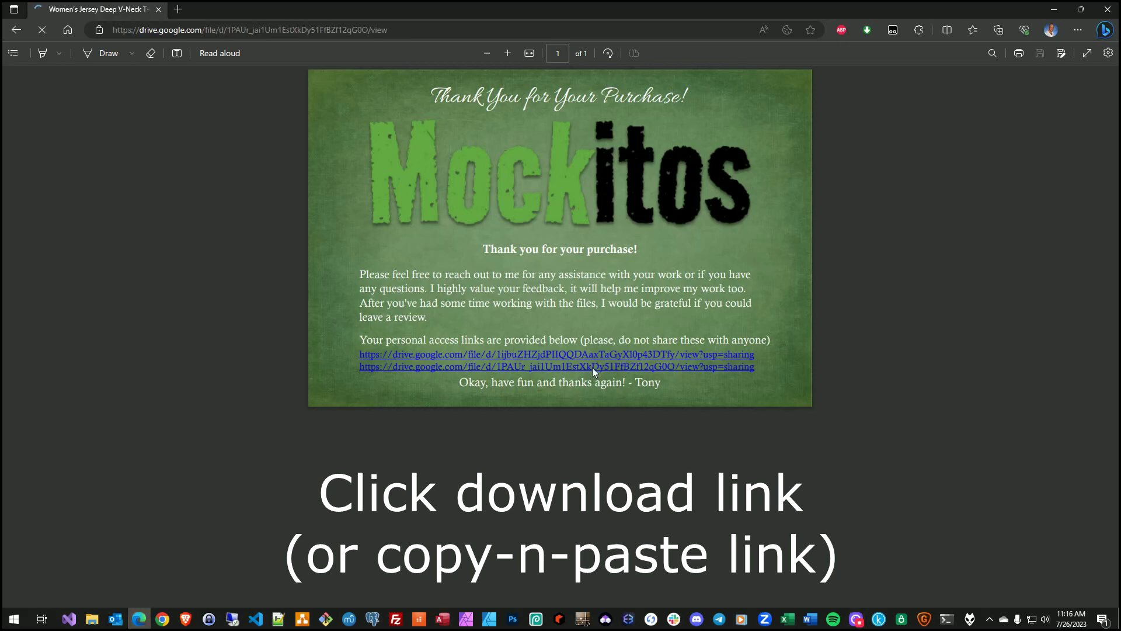
{"action": "left_click", "coordinate": [506, 308]}
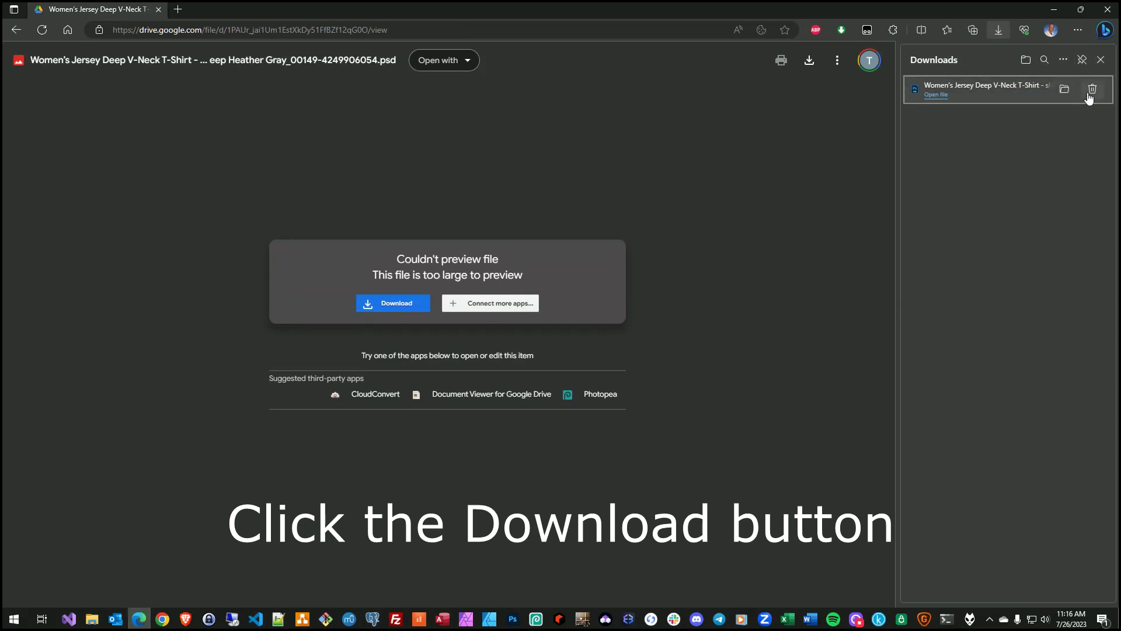
{"action": "left_click", "coordinate": [1065, 89]}
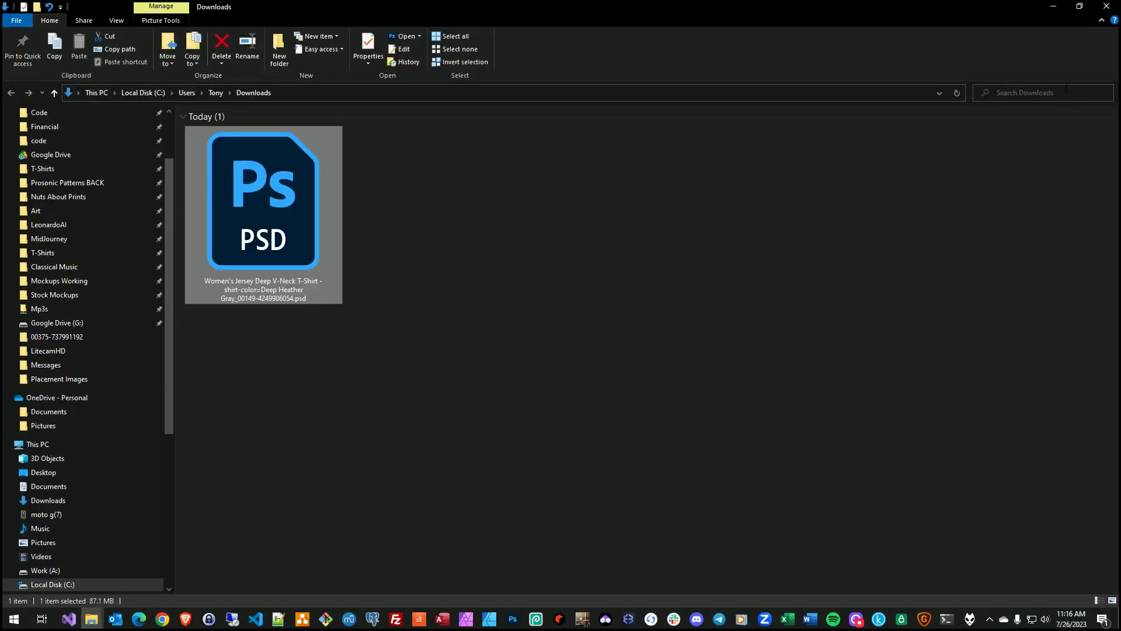
- Open the Women's Jersey Deep V-Neck T-Shirt PSD from Downloads in Photoshop
{"action": "double_click", "coordinate": [281, 228]}
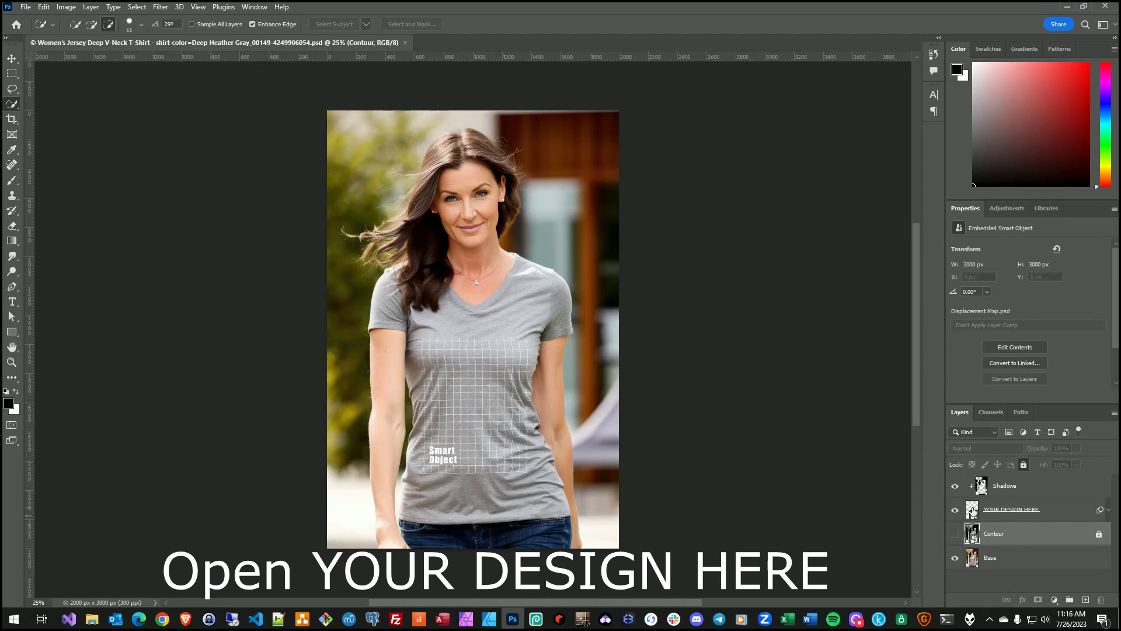
- Open the YOUR DESIGN HERE smart object and hide its Placeholder group
{"action": "left_click", "coordinate": [972, 510]}
{"action": "double_click", "coordinate": [972, 510]}
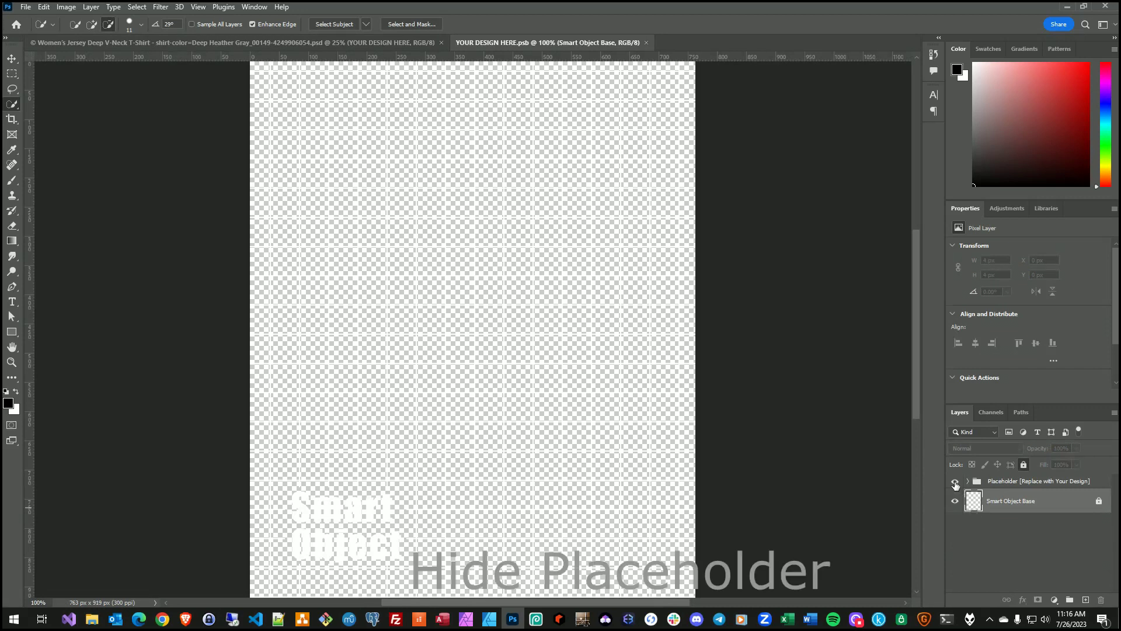
{"action": "left_click", "coordinate": [955, 481]}
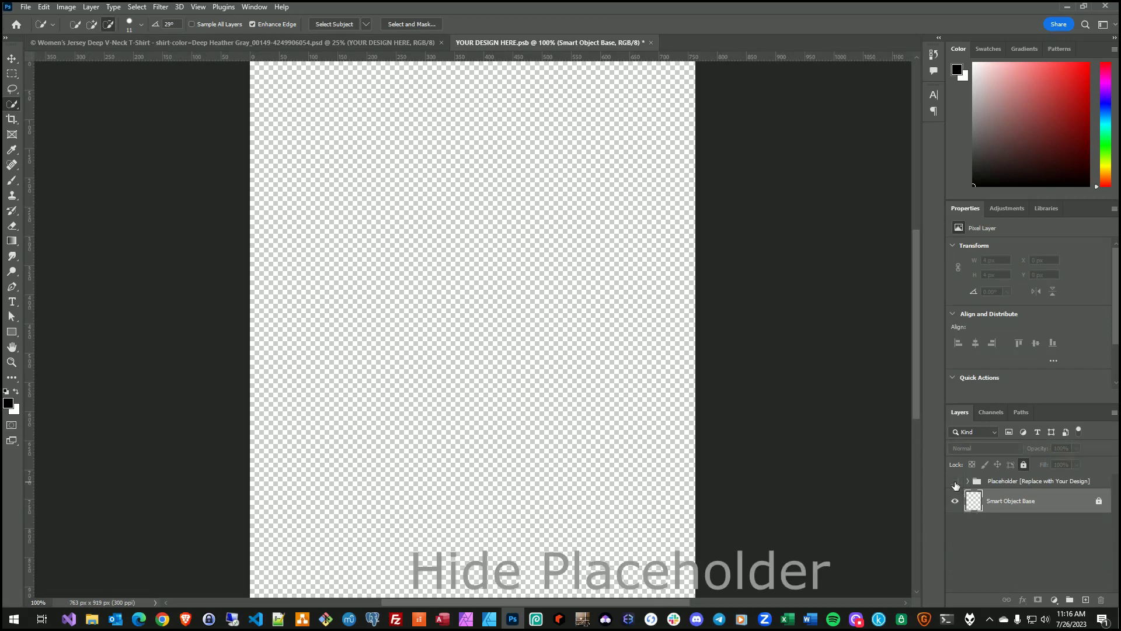
- Place rainbow.png as an embedded image, then close and save the smart object
{"action": "left_click", "coordinate": [28, 7]}
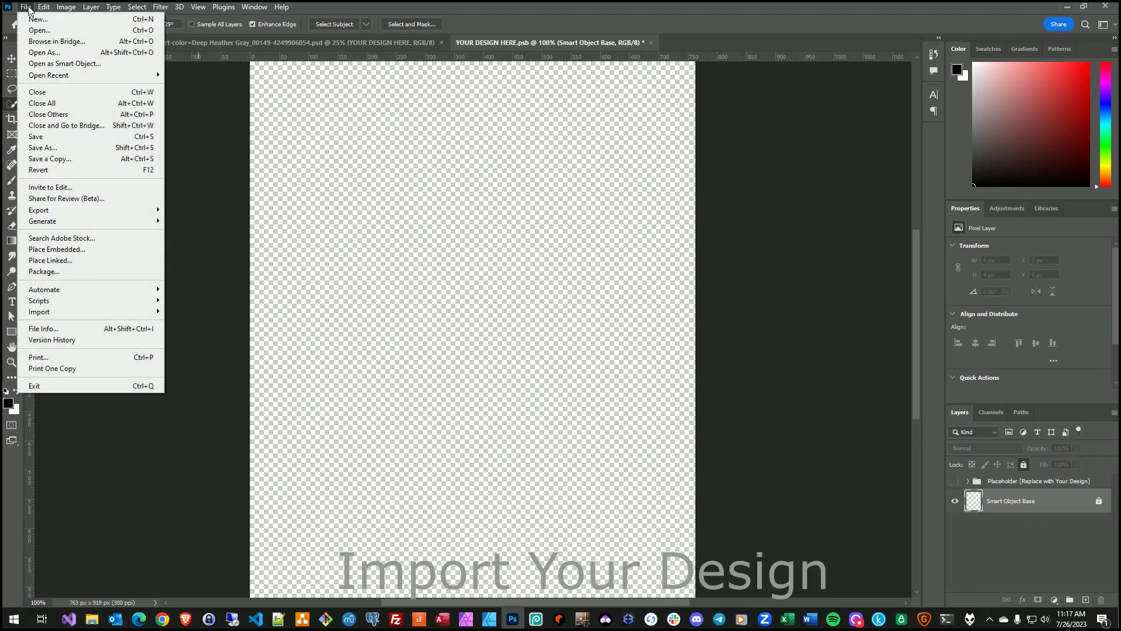
{"action": "left_click", "coordinate": [57, 251]}
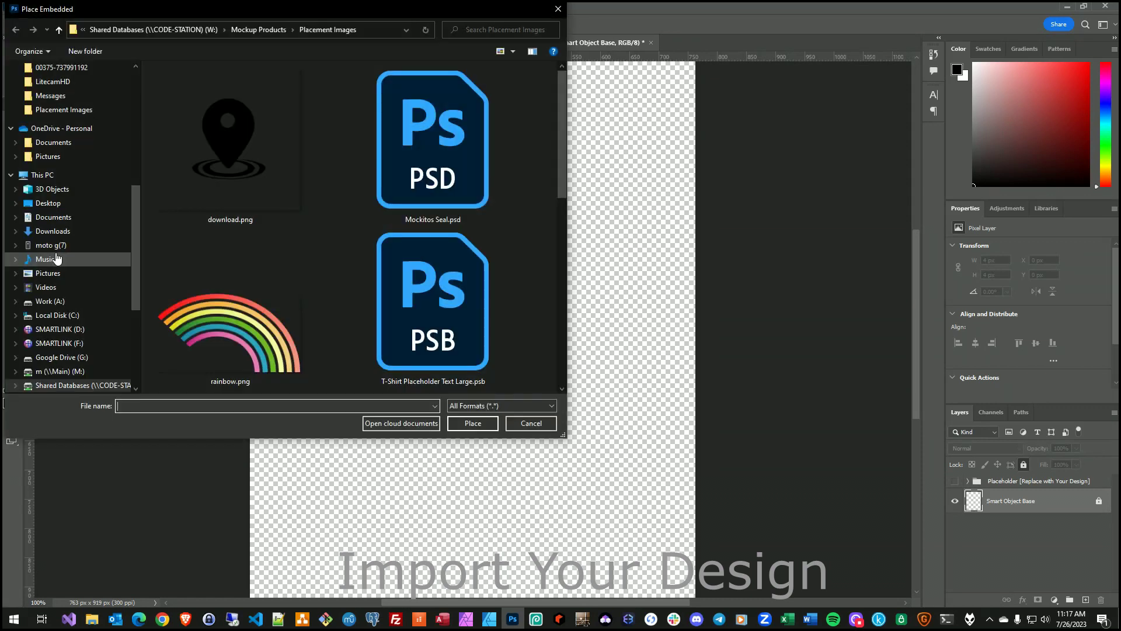
{"action": "double_click", "coordinate": [230, 333]}
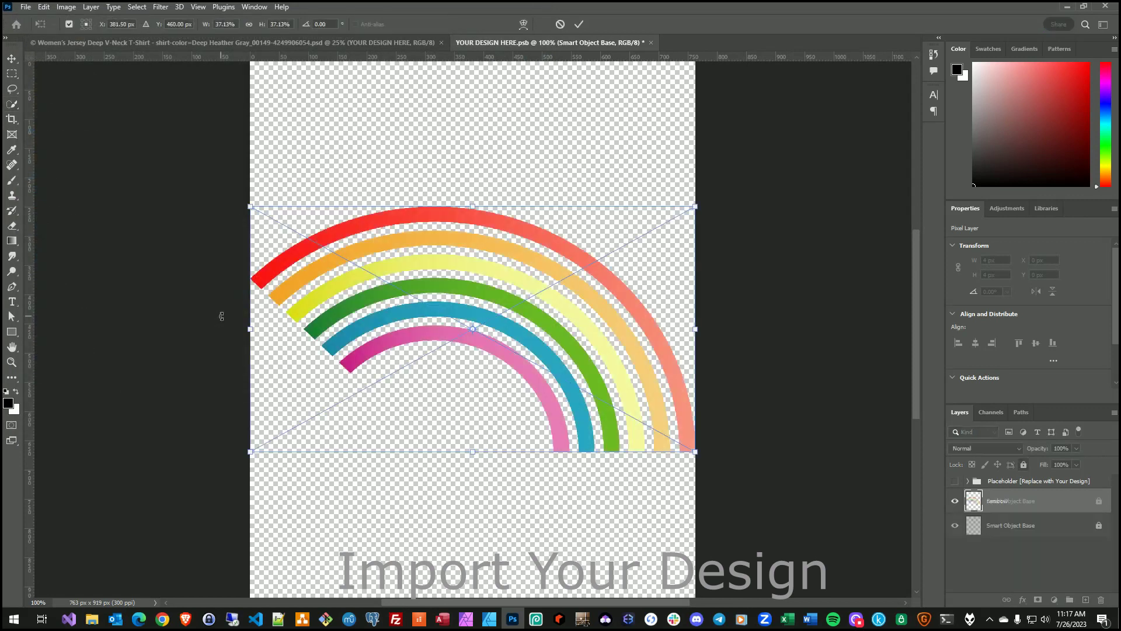
{"action": "left_click", "coordinate": [582, 24]}
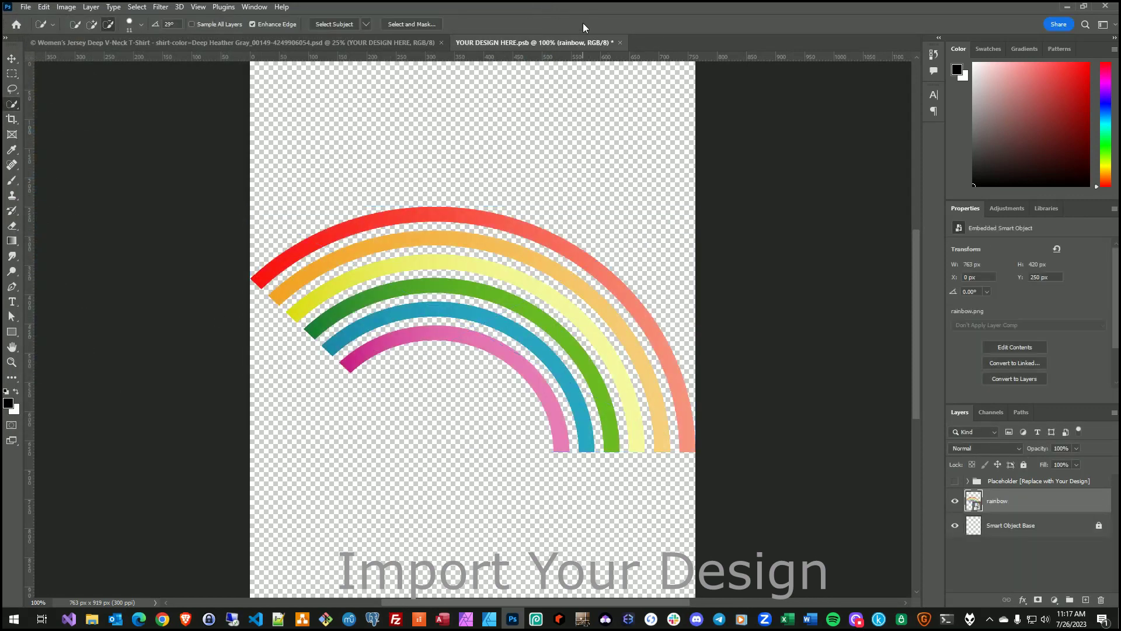
{"action": "left_click", "coordinate": [619, 43]}
{"action": "left_click", "coordinate": [505, 230]}
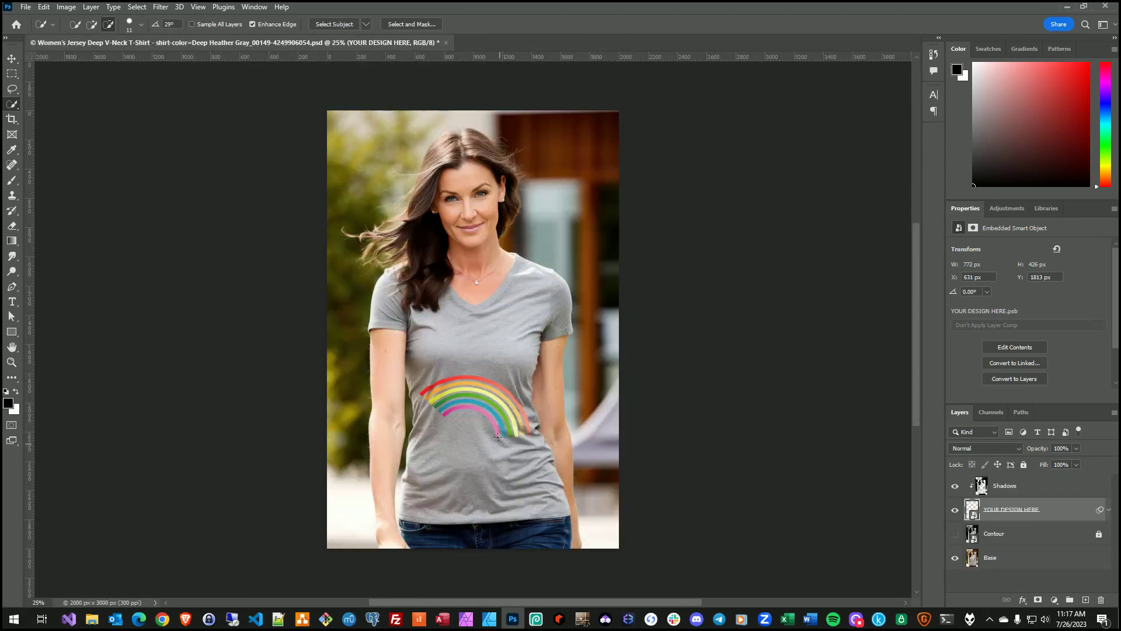
- Zoom in and lower the Shadows layer's opacity to lighten the shadows
{"action": "scroll", "coordinate": [466, 416], "scroll_direction": "up", "scroll_amount": 2}
{"action": "scroll", "coordinate": [461, 427], "scroll_direction": "up", "scroll_amount": 2}
{"action": "scroll", "coordinate": [483, 430], "scroll_direction": "up", "scroll_amount": 3}
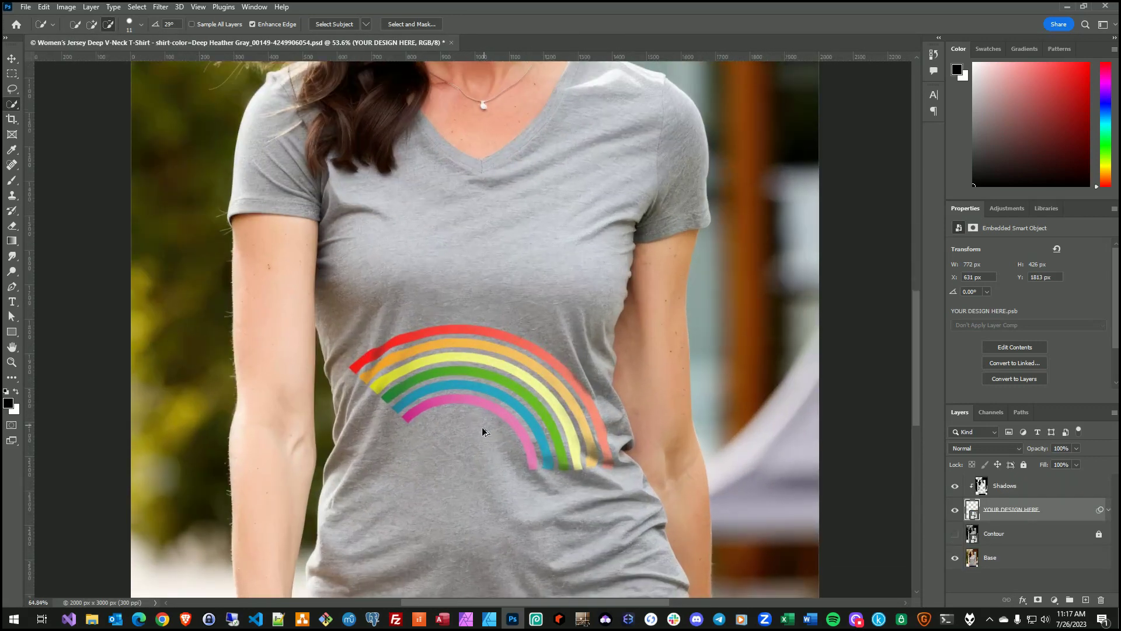
{"action": "scroll", "coordinate": [496, 460], "scroll_direction": "up", "scroll_amount": 3}
{"action": "scroll", "coordinate": [496, 459], "scroll_direction": "up", "scroll_amount": 1}
{"action": "scroll", "coordinate": [496, 461], "scroll_direction": "up", "scroll_amount": 1}
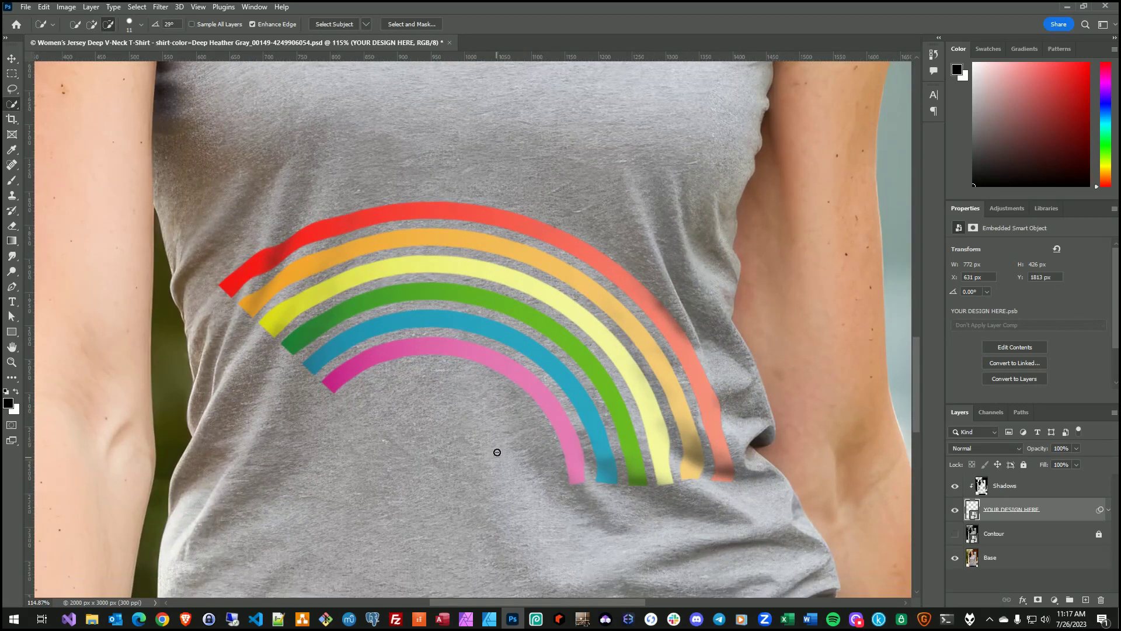
{"action": "scroll", "coordinate": [498, 453], "scroll_direction": "up", "scroll_amount": 1}
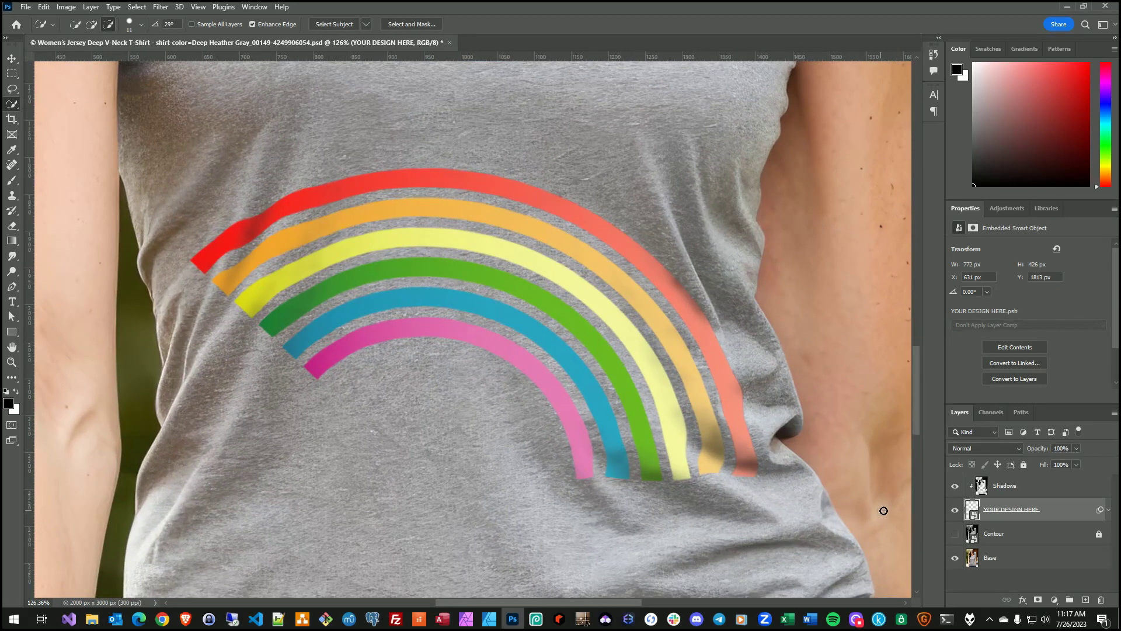
{"action": "left_click", "coordinate": [1041, 488]}
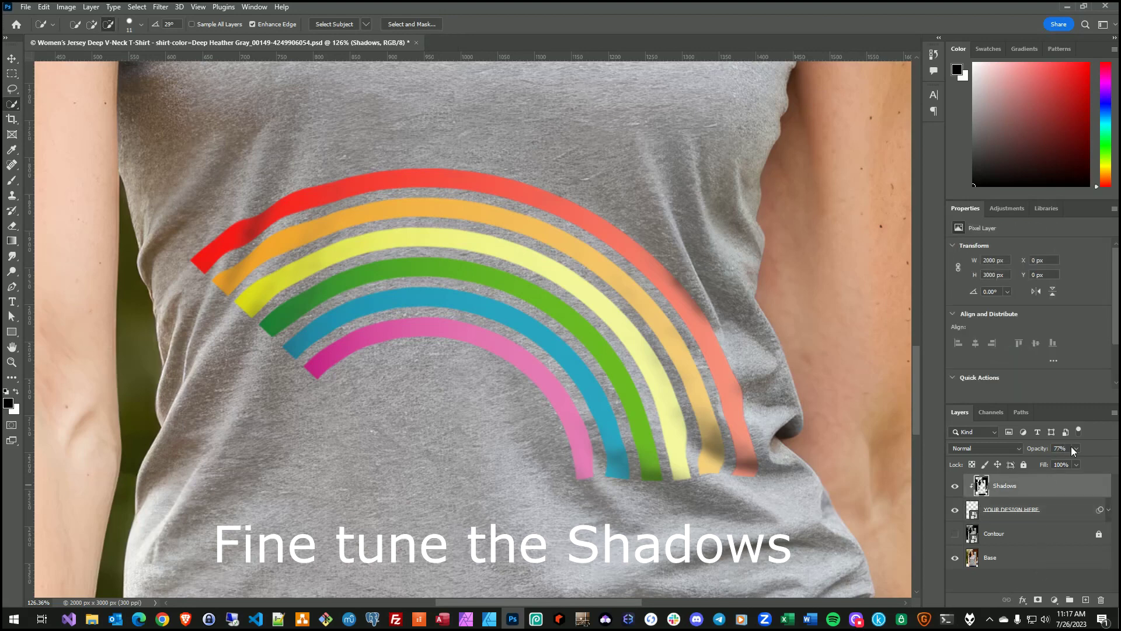
{"action": "left_click_drag", "start_coordinate": [1063, 463], "coordinate": [1099, 465]}
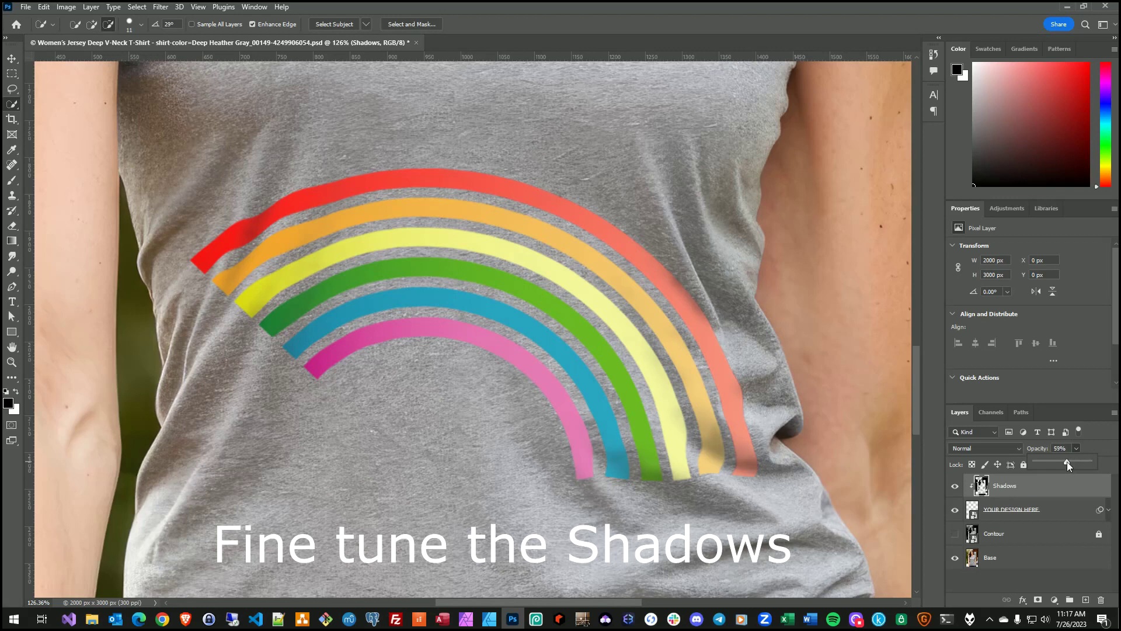
- Lower the YOUR DESIGN HERE layer's opacity to about 82%
{"action": "left_click", "coordinate": [1050, 516]}
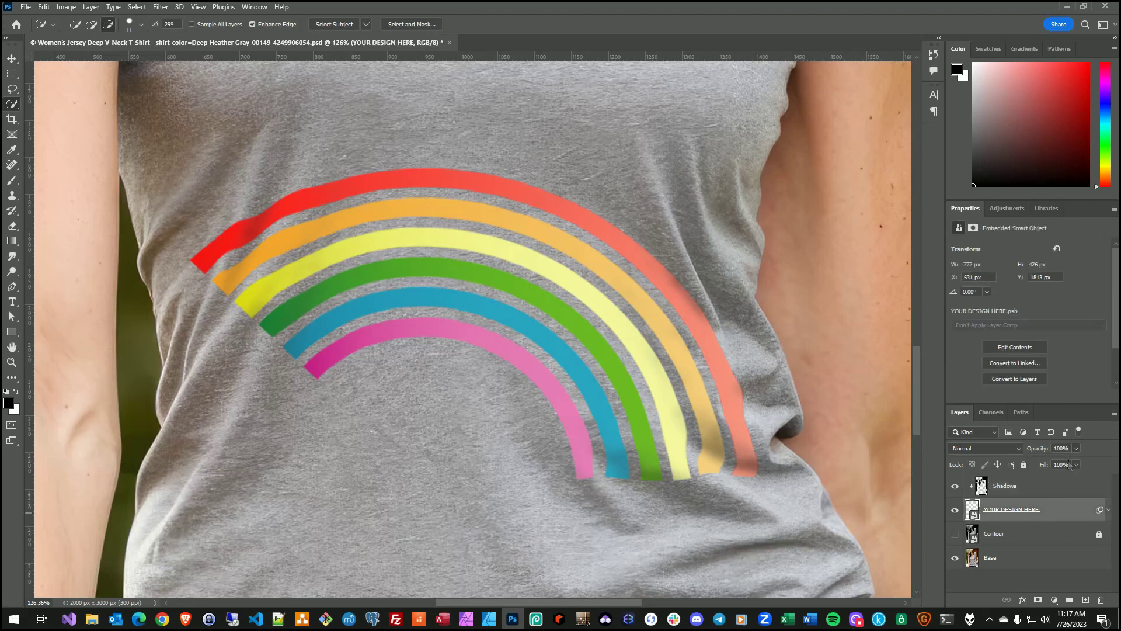
{"action": "left_click", "coordinate": [1076, 448]}
{"action": "left_click_drag", "start_coordinate": [1075, 461], "coordinate": [1065, 462]}
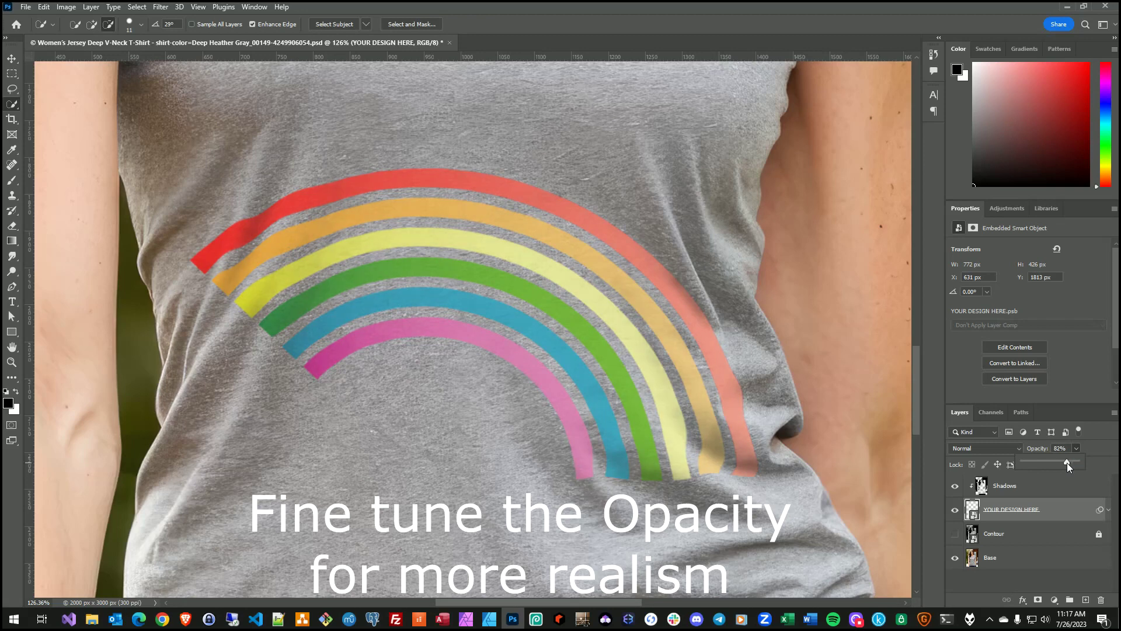
{"action": "left_click", "coordinate": [1018, 576]}
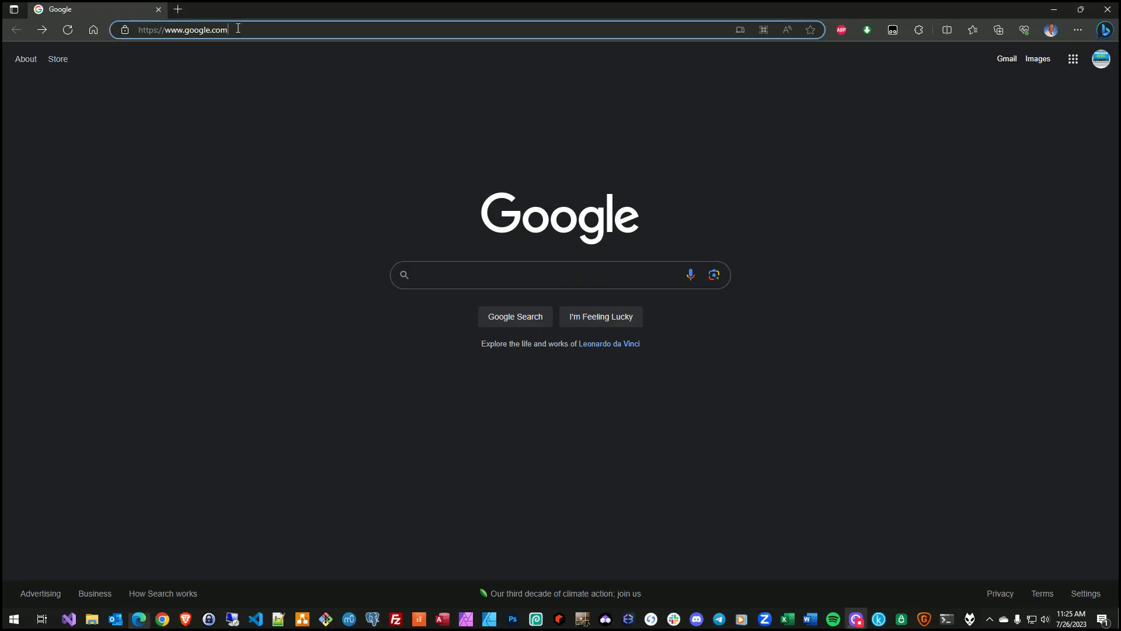
- Go to photopea.com in the Edge address bar
{"action": "left_click_drag", "start_coordinate": [239, 32], "coordinate": [186, 32]}
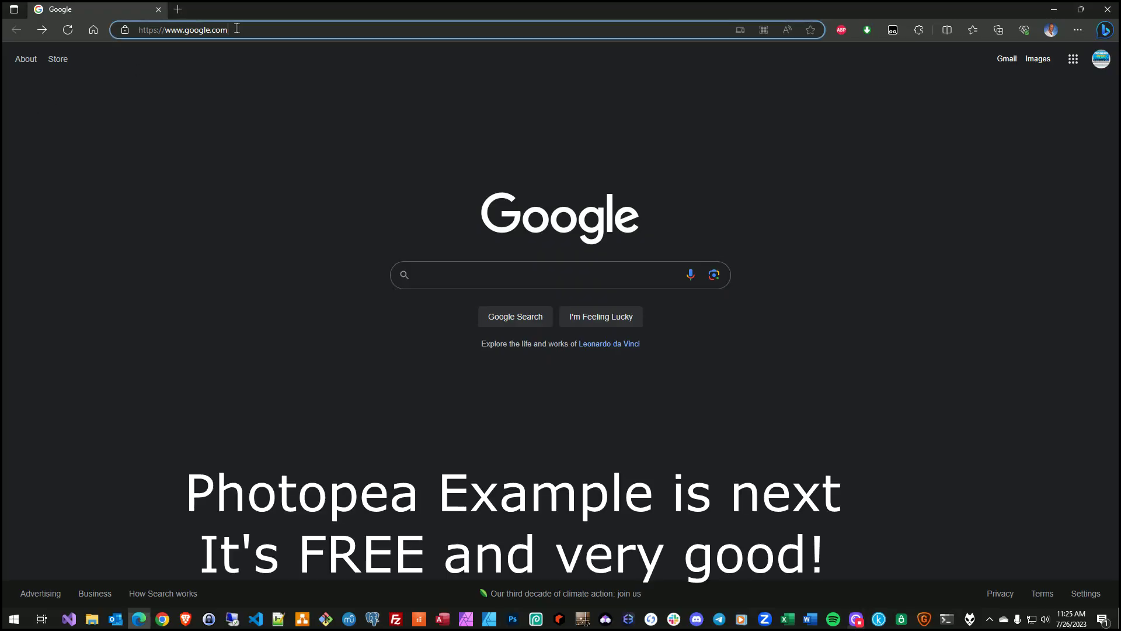
{"action": "type", "text": "pho"}
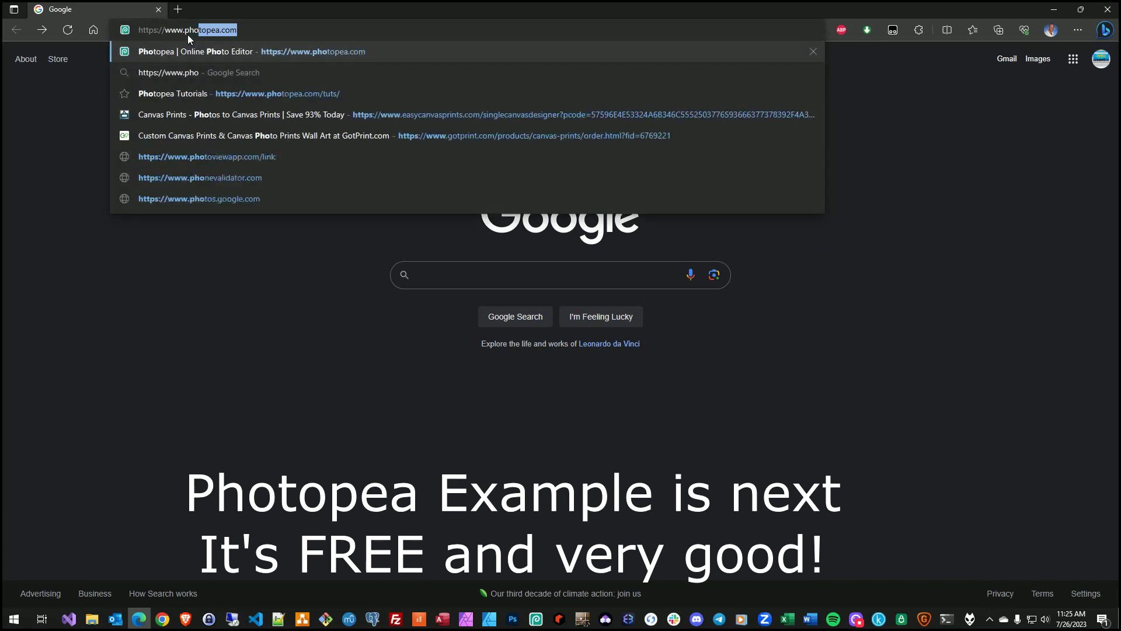
{"action": "type", "text": "topea.com"}
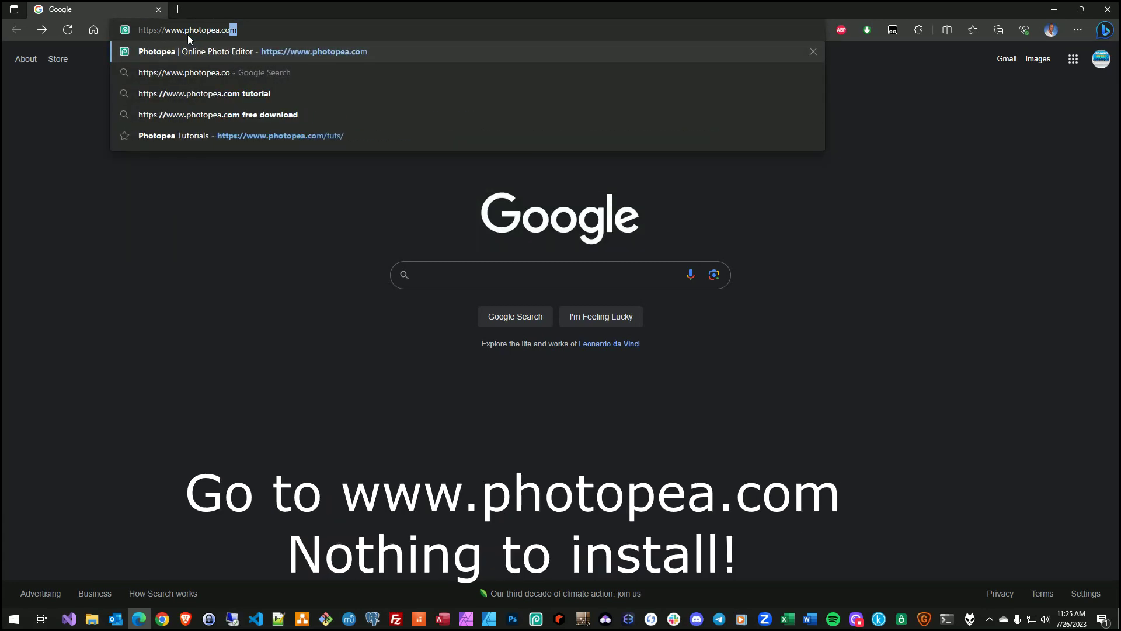
{"action": "key", "text": "Return"}
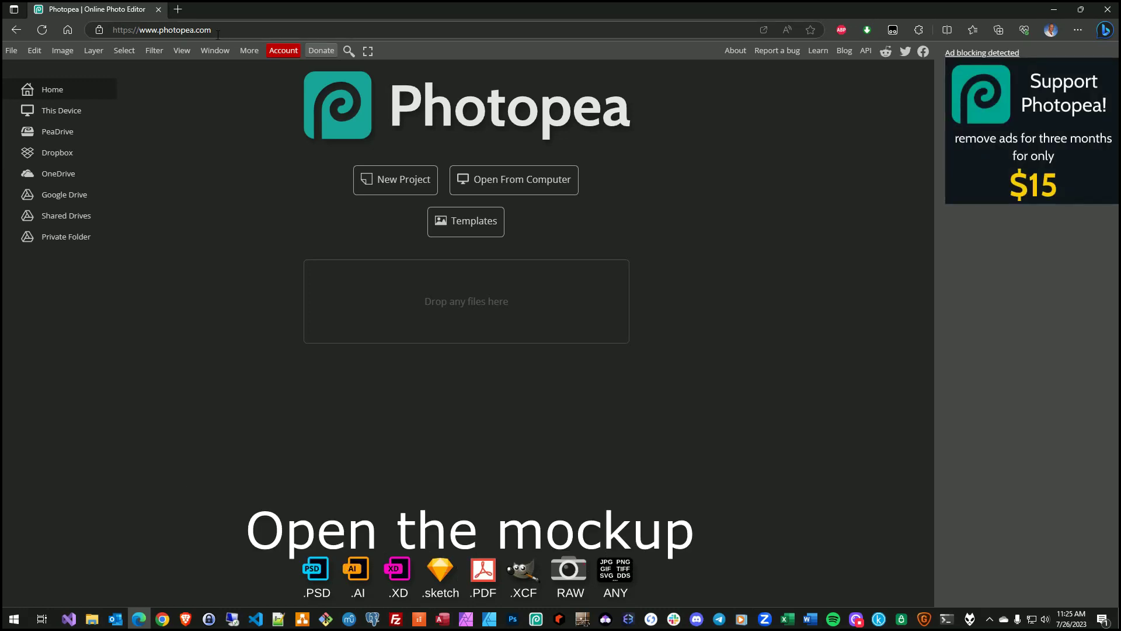
- Open the downloaded T-shirt mockup PSD in Photopea
{"action": "left_click", "coordinate": [12, 51]}
{"action": "left_click", "coordinate": [34, 92]}
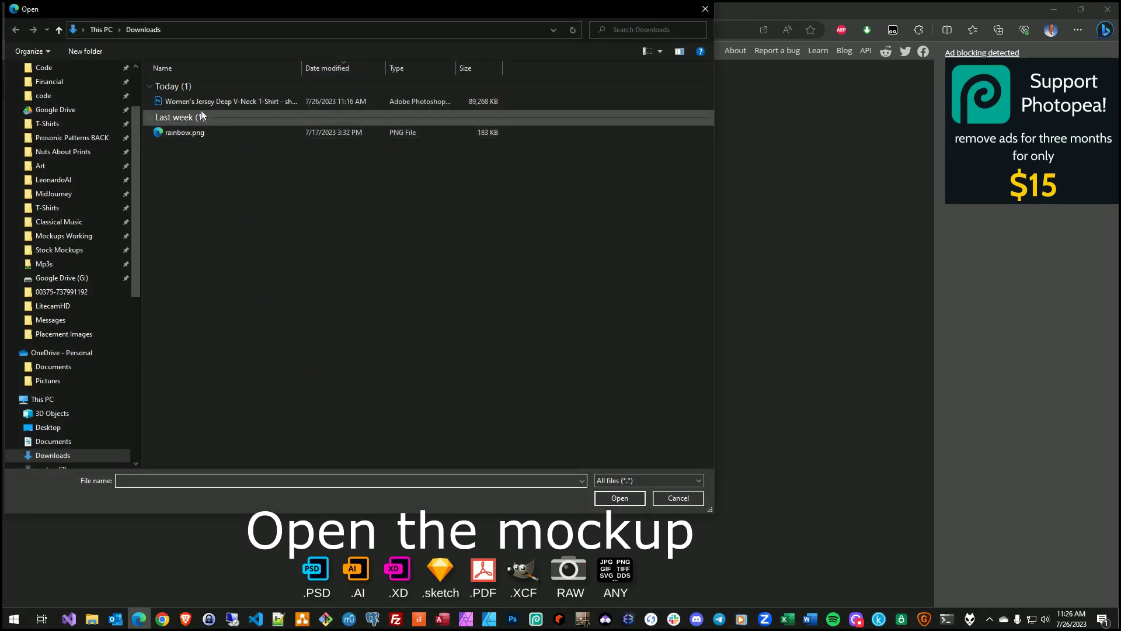
{"action": "double_click", "coordinate": [198, 103]}
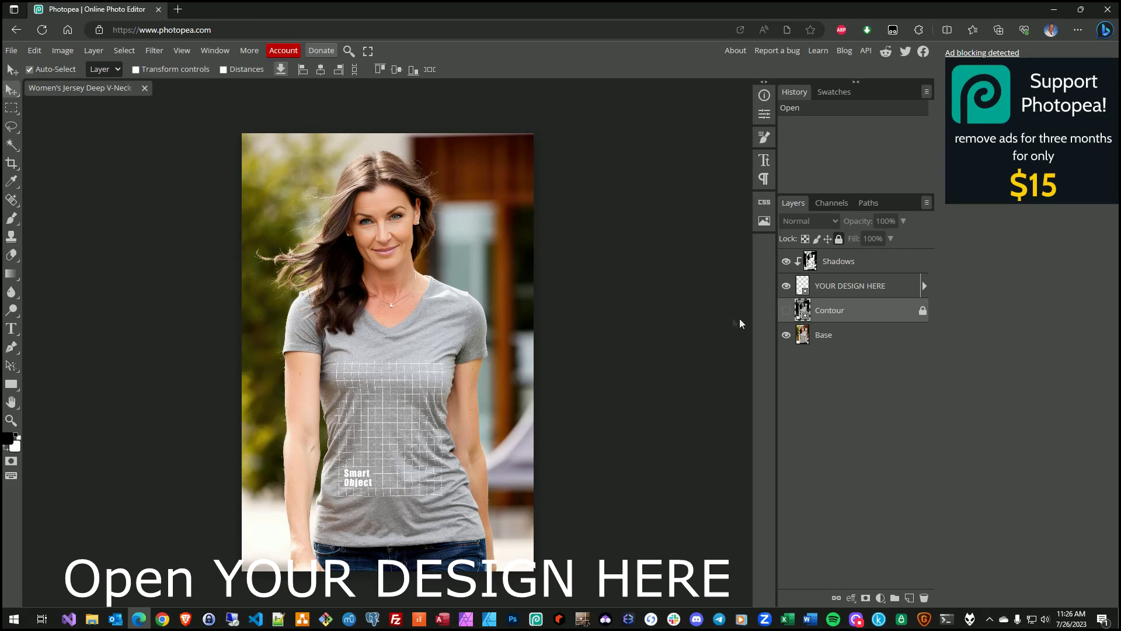
- Open the YOUR DESIGN HERE smart object and hide the Placeholder group
{"action": "left_click", "coordinate": [806, 288]}
{"action": "double_click", "coordinate": [805, 287]}
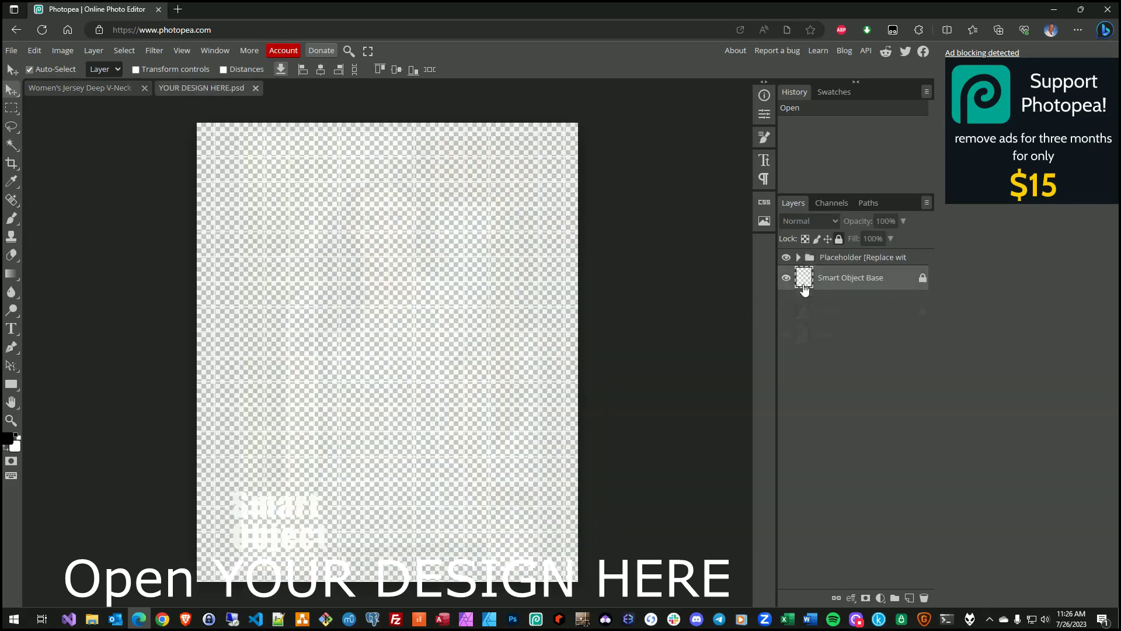
{"action": "left_click", "coordinate": [786, 261]}
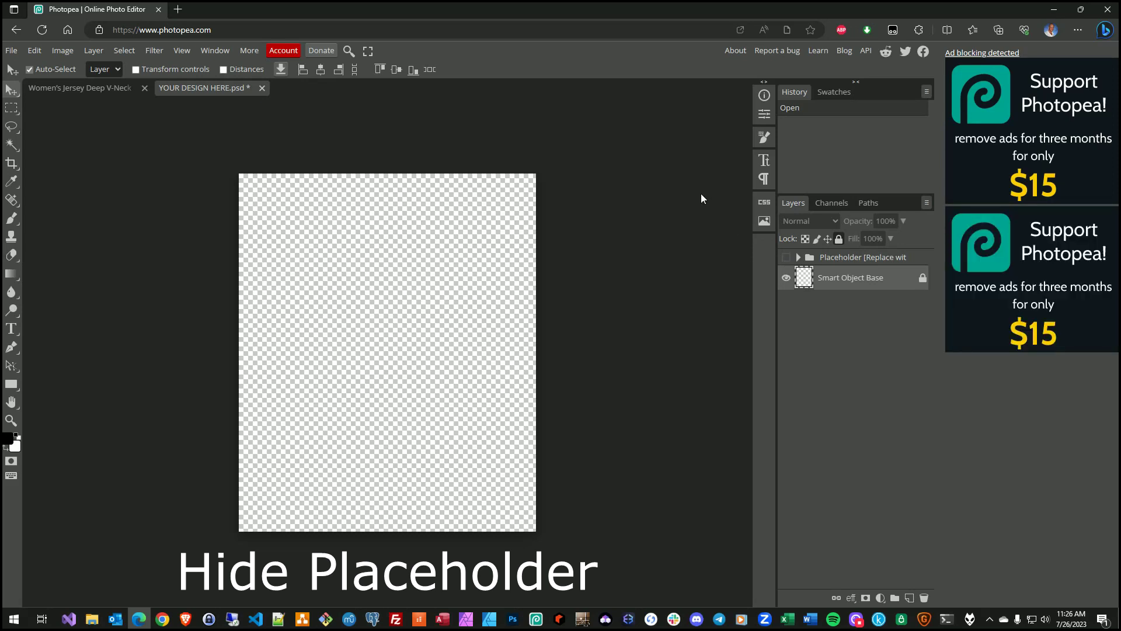
- Place rainbow.png onto the design canvas with File > Open & Place
{"action": "left_click", "coordinate": [11, 50]}
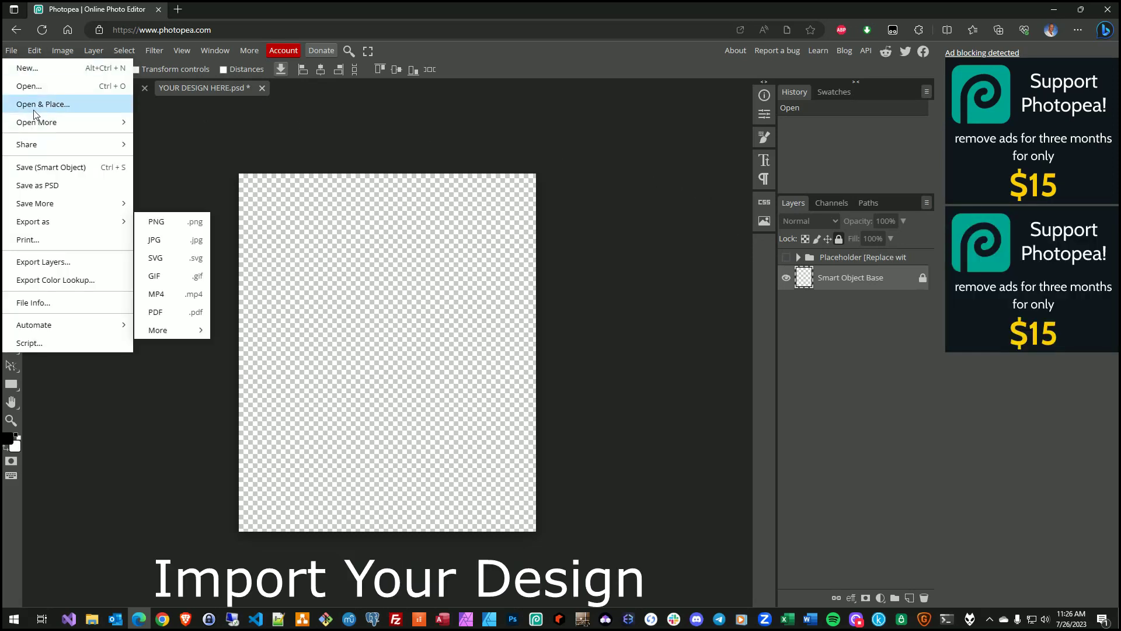
{"action": "left_click", "coordinate": [34, 109]}
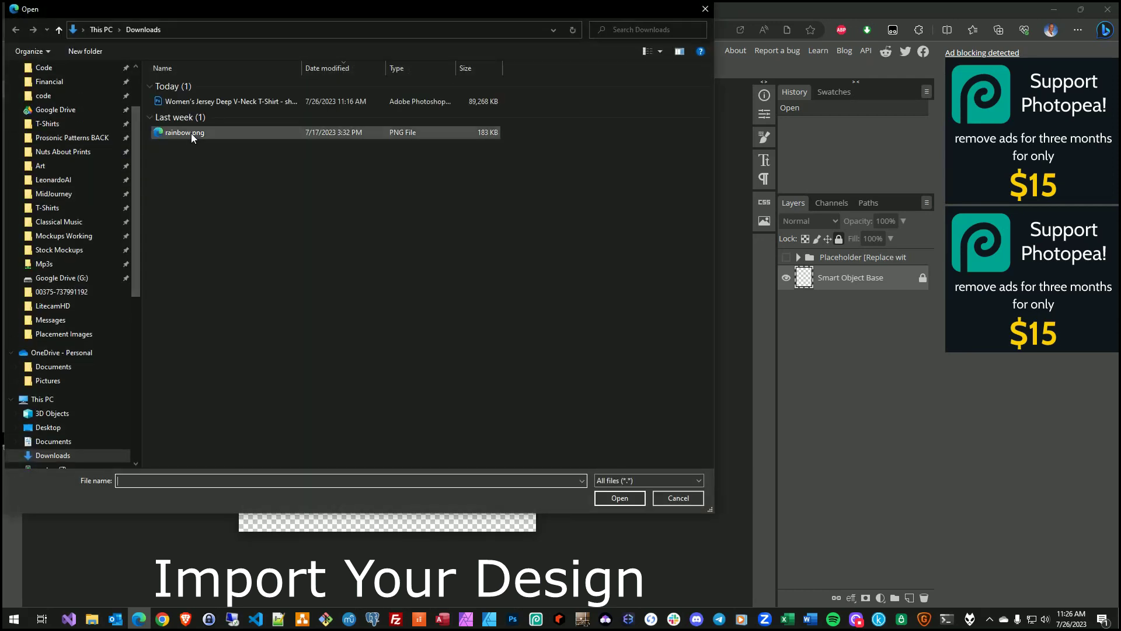
{"action": "double_click", "coordinate": [191, 133]}
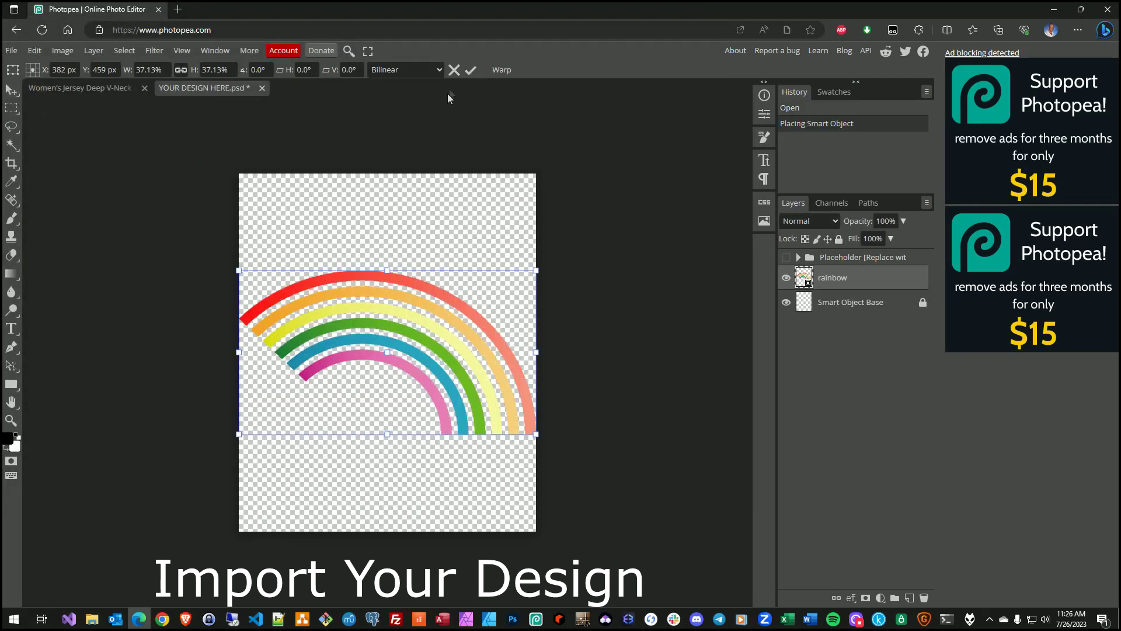
{"action": "left_click", "coordinate": [472, 71]}
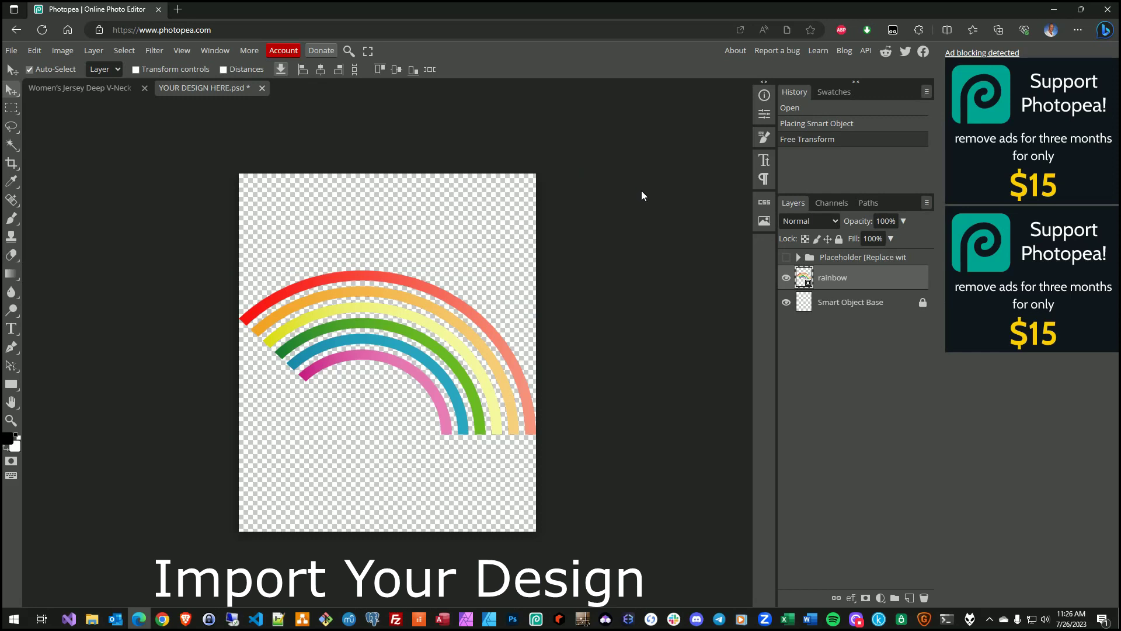
- Save the smart object and close the YOUR DESIGN HERE.psd tab
{"action": "left_click", "coordinate": [11, 50]}
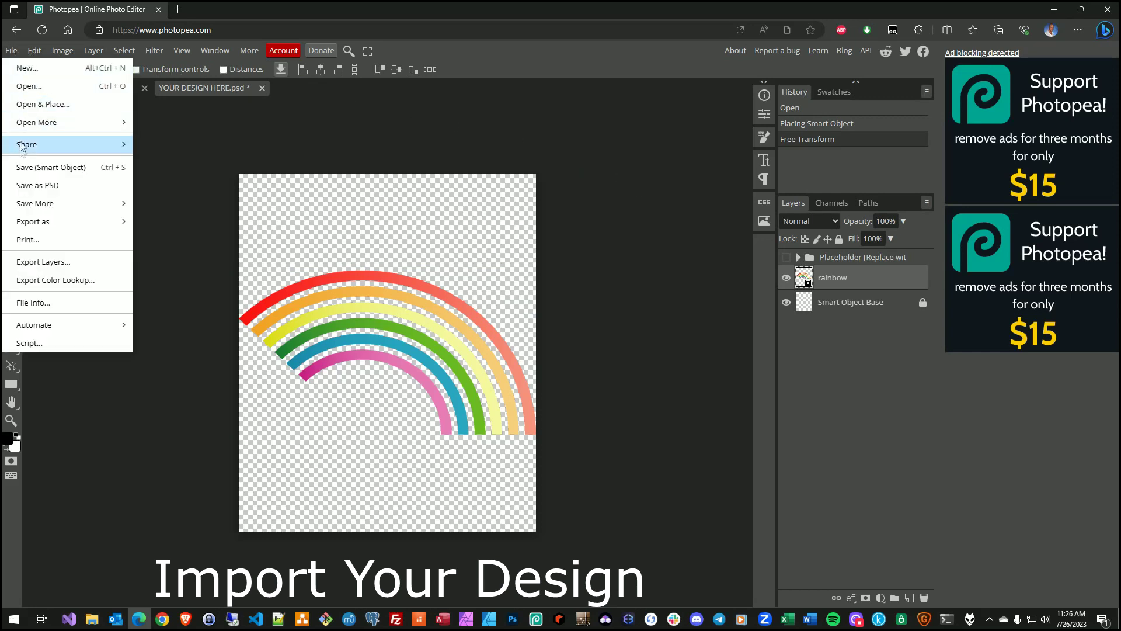
{"action": "left_click", "coordinate": [54, 168]}
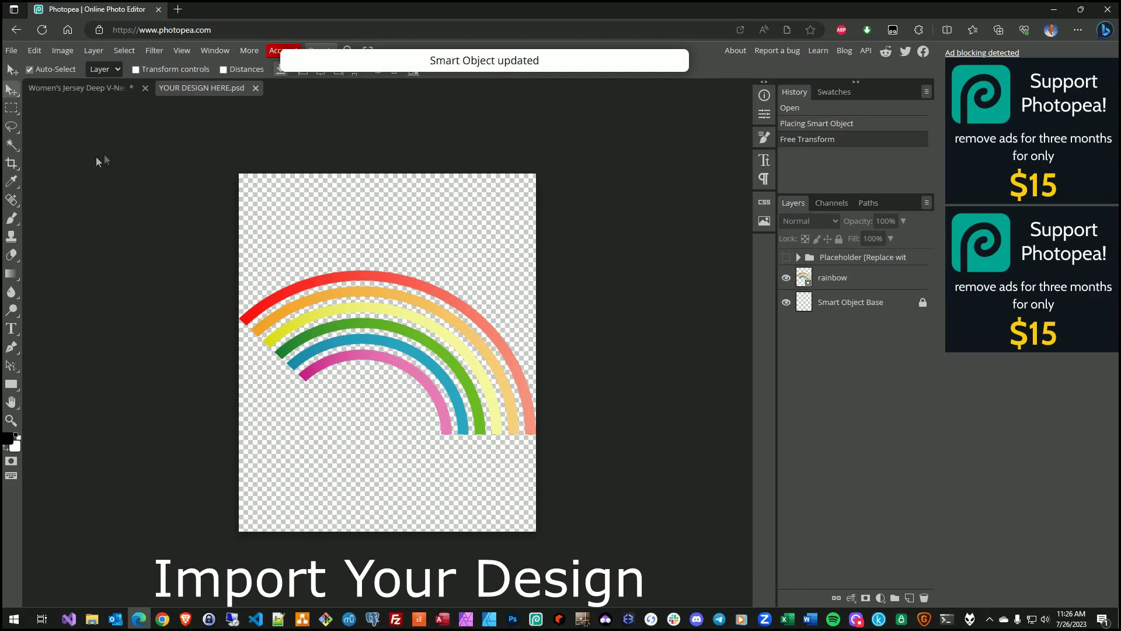
{"action": "left_click", "coordinate": [255, 88]}
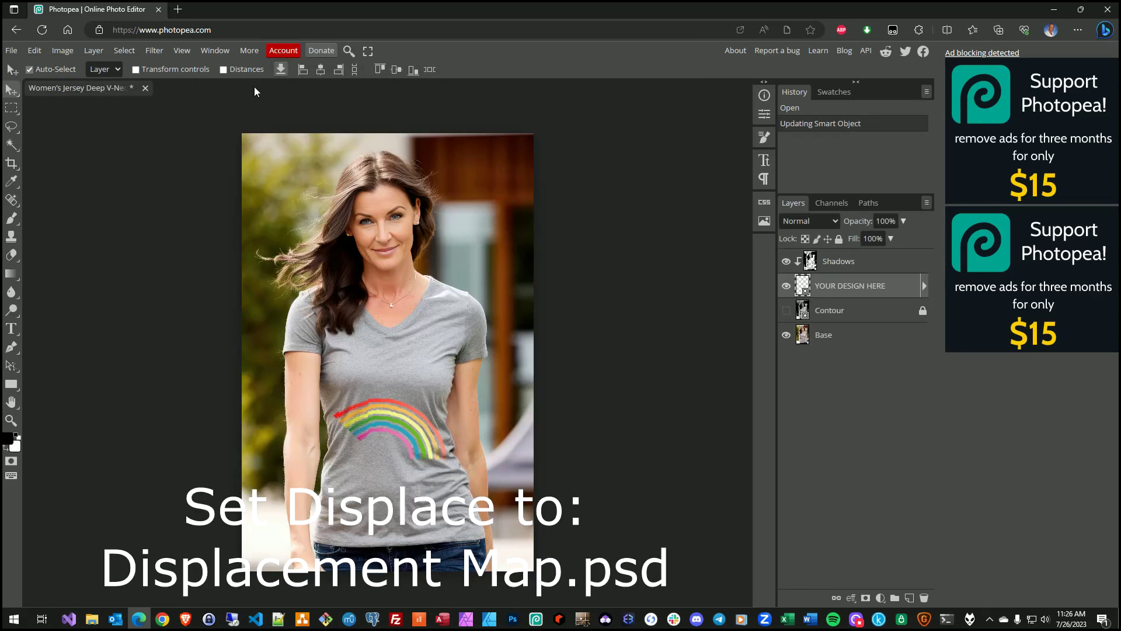
- Set the design's Displace smart filter source to Displacement Map.psd and apply it
{"action": "scroll", "coordinate": [418, 471], "scroll_direction": "up", "scroll_amount": 3}
{"action": "scroll", "coordinate": [416, 472], "scroll_direction": "up", "scroll_amount": 2}
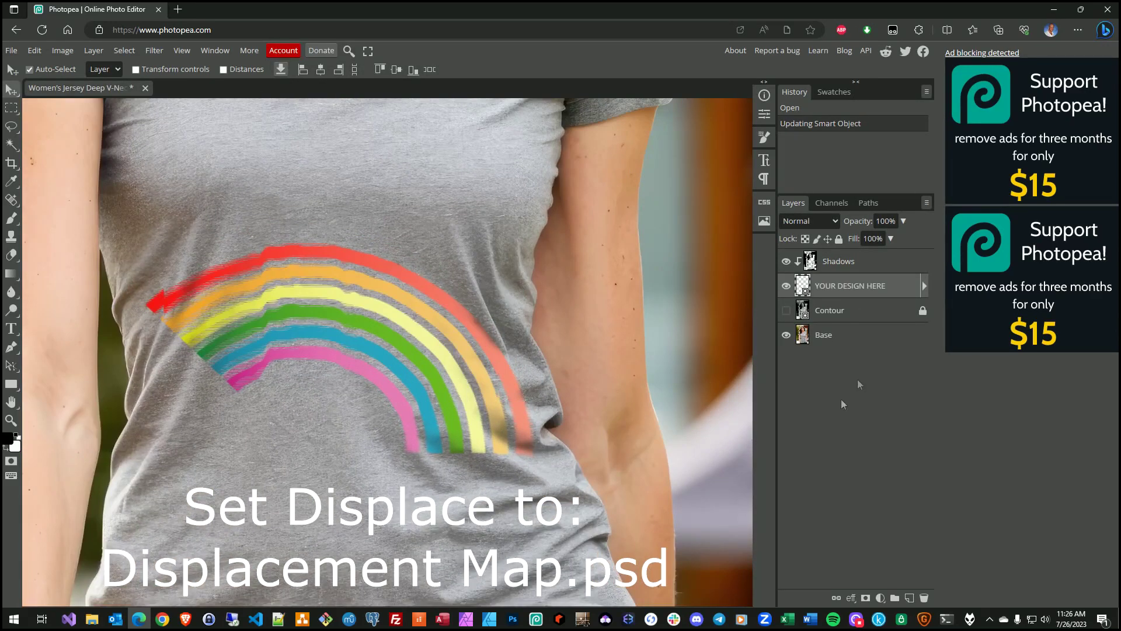
{"action": "left_click", "coordinate": [924, 286]}
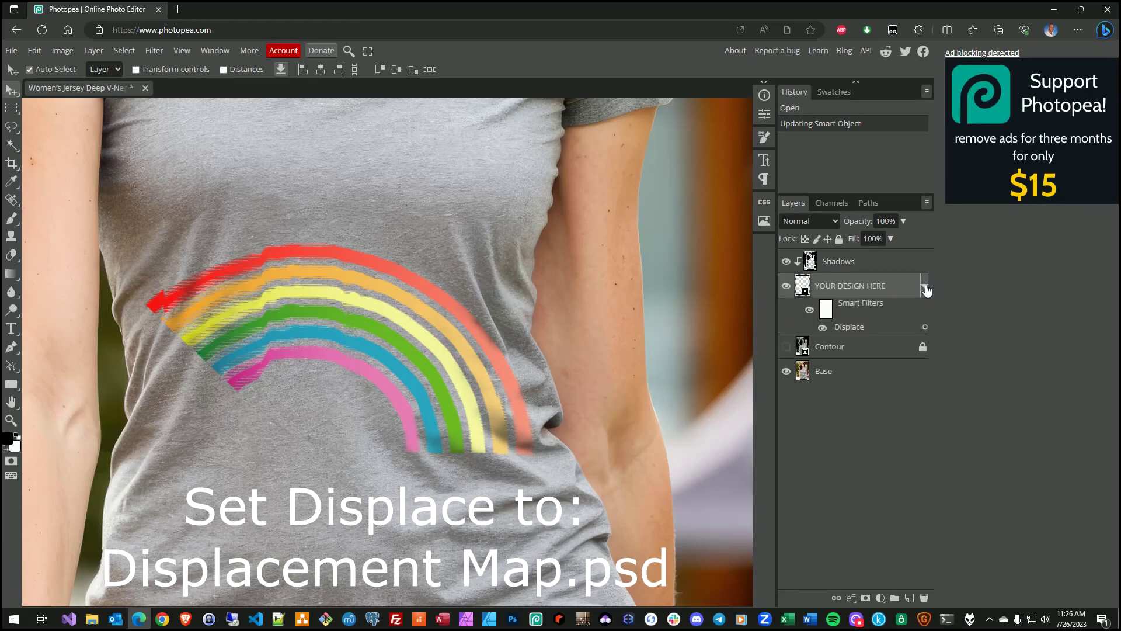
{"action": "double_click", "coordinate": [842, 327]}
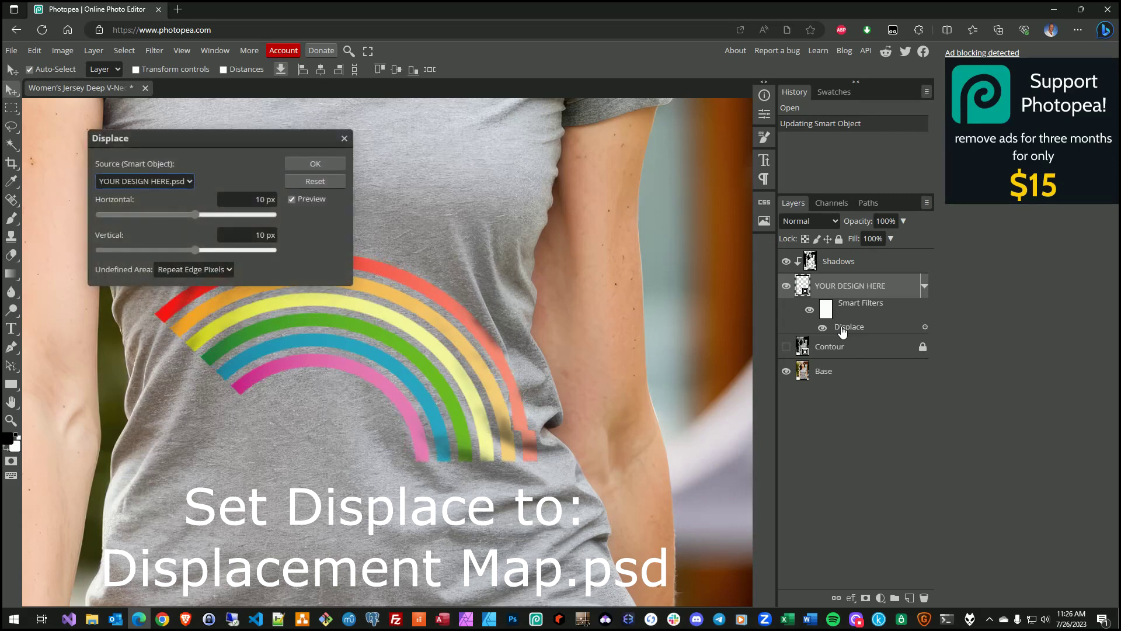
{"action": "left_click", "coordinate": [191, 182]}
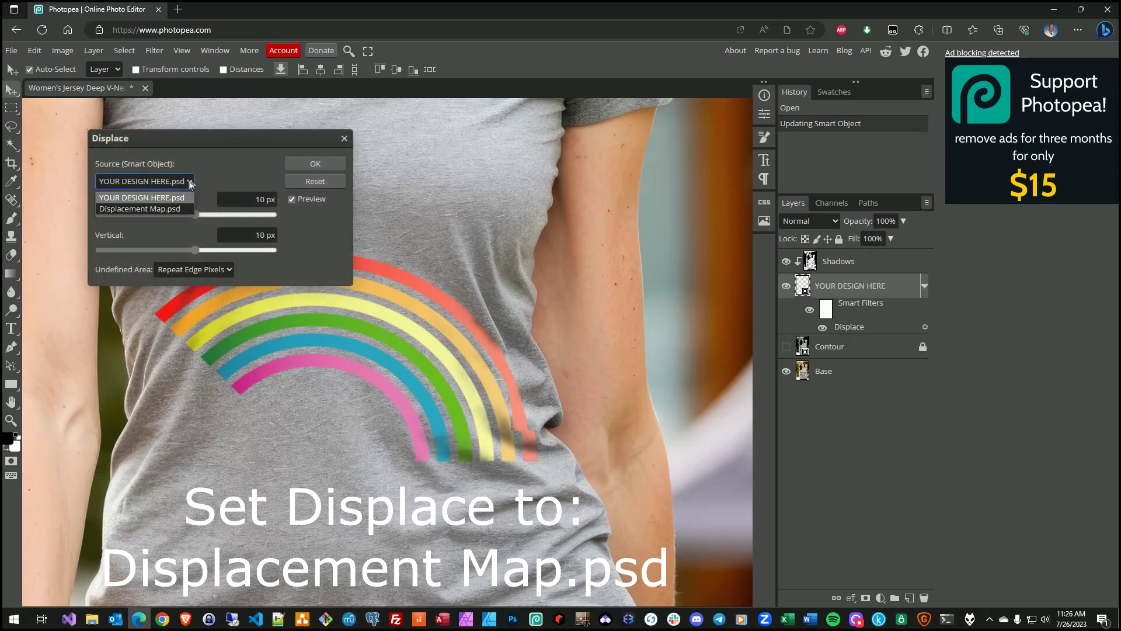
{"action": "left_click", "coordinate": [170, 206]}
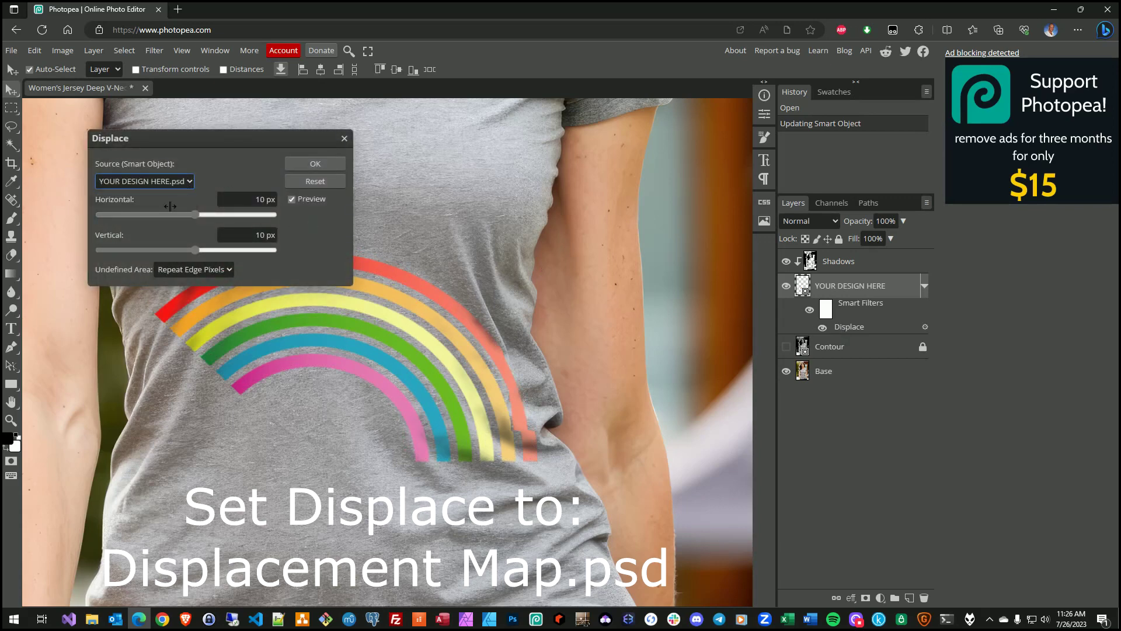
{"action": "left_click", "coordinate": [306, 165]}
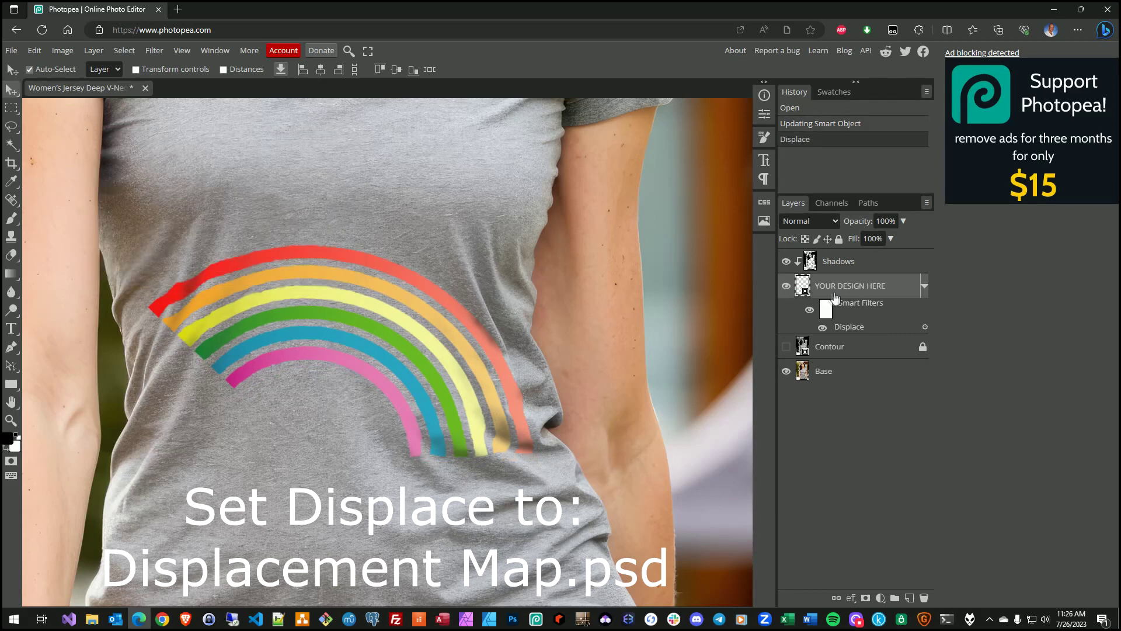
{"action": "left_click", "coordinate": [924, 286]}
- Lower the Shadows layer's opacity to about 58%
{"action": "left_click", "coordinate": [848, 264]}
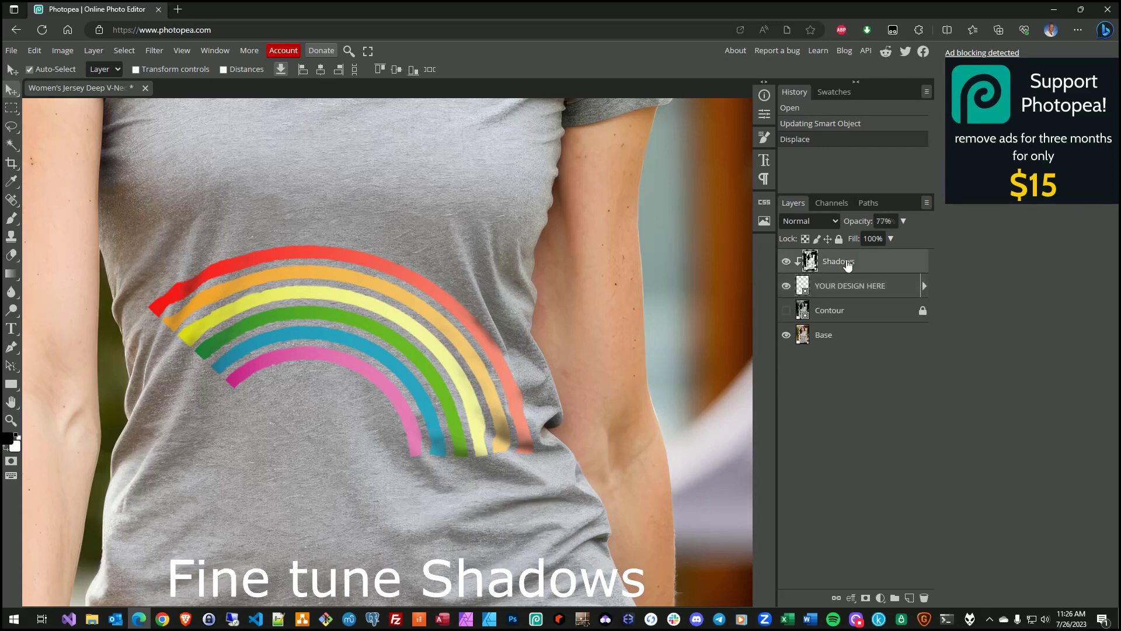
{"action": "left_click_drag", "start_coordinate": [904, 221], "coordinate": [885, 241]}
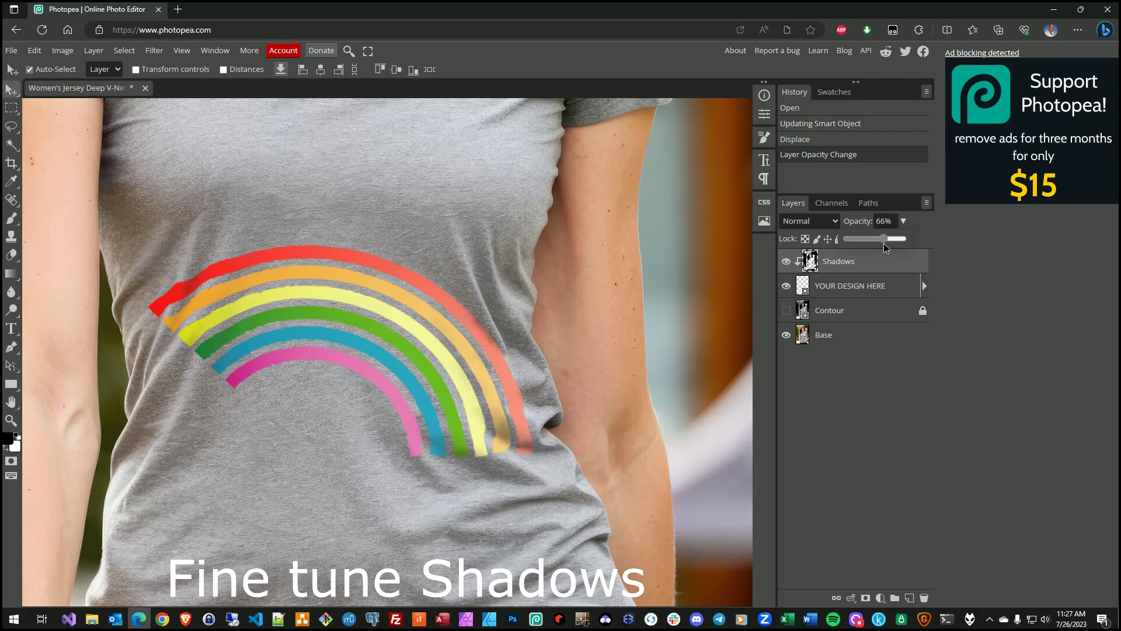
{"action": "mouse_move", "coordinate": [884, 241]}
{"action": "left_mouse_down"}
{"action": "mouse_move", "coordinate": [865, 241]}
{"action": "mouse_move", "coordinate": [898, 242]}
{"action": "mouse_move", "coordinate": [885, 241]}
{"action": "left_mouse_up"}
{"action": "left_click_drag", "start_coordinate": [885, 242], "coordinate": [874, 243]}
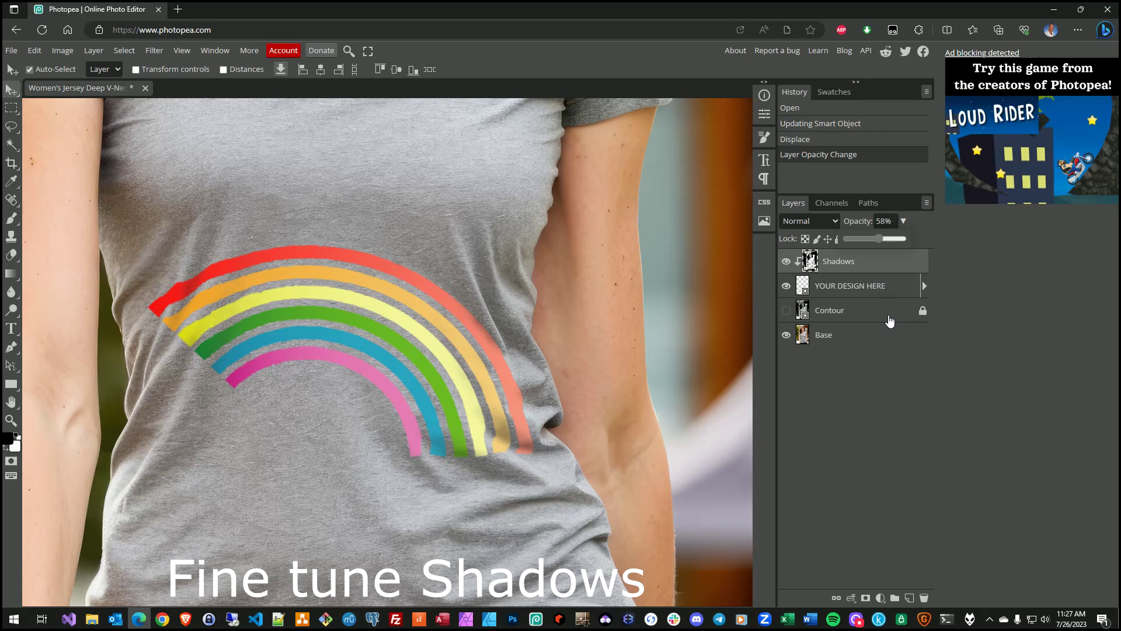
- Set the YOUR DESIGN HERE layer's opacity to 80%
{"action": "left_click", "coordinate": [883, 290]}
{"action": "left_click", "coordinate": [904, 222]}
{"action": "left_click_drag", "start_coordinate": [903, 237], "coordinate": [891, 240]}
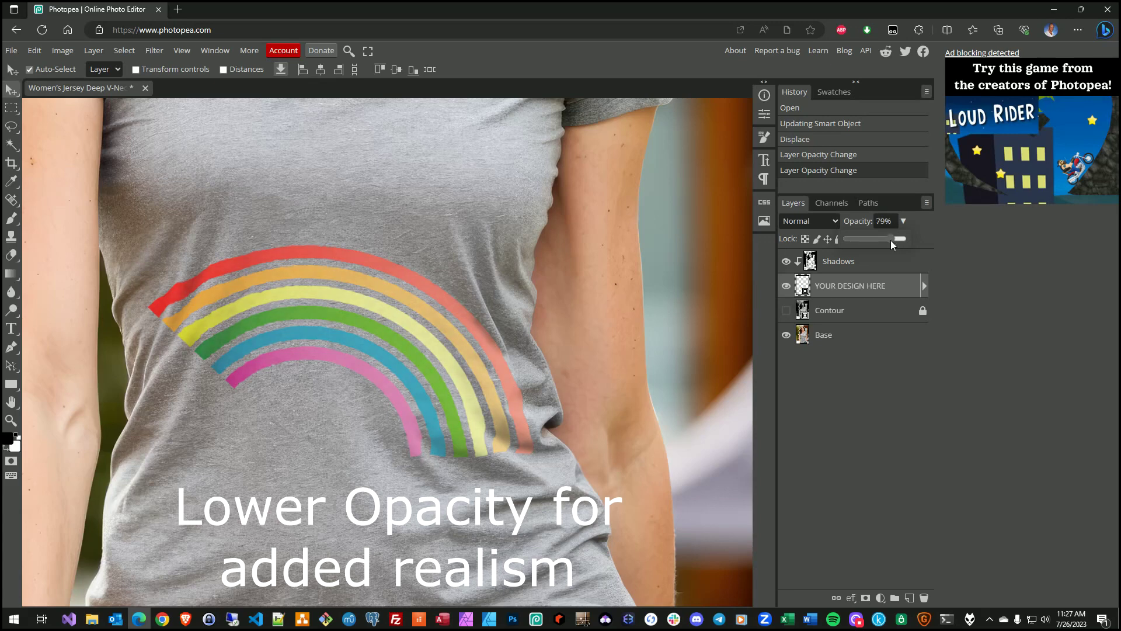
{"action": "left_click_drag", "start_coordinate": [891, 240], "coordinate": [891, 240]}
{"action": "left_click", "coordinate": [924, 286]}
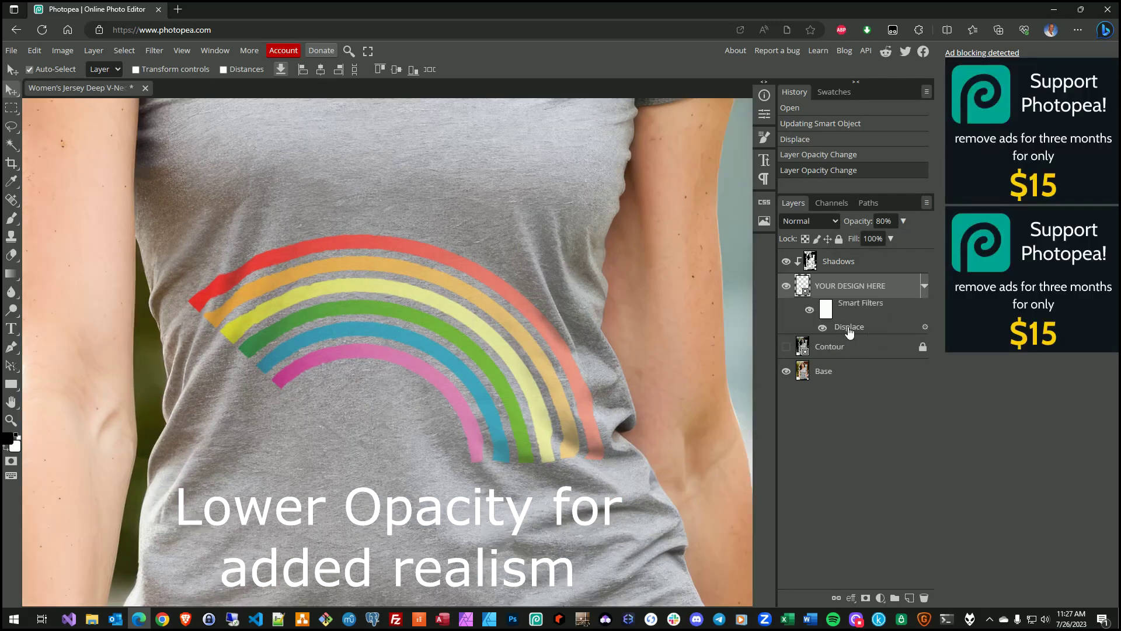
- Change the Displace filter to 5 px horizontal and 5 px vertical, then apply
{"action": "double_click", "coordinate": [849, 328]}
{"action": "type", "text": "5"}
{"action": "left_click", "coordinate": [333, 212]}
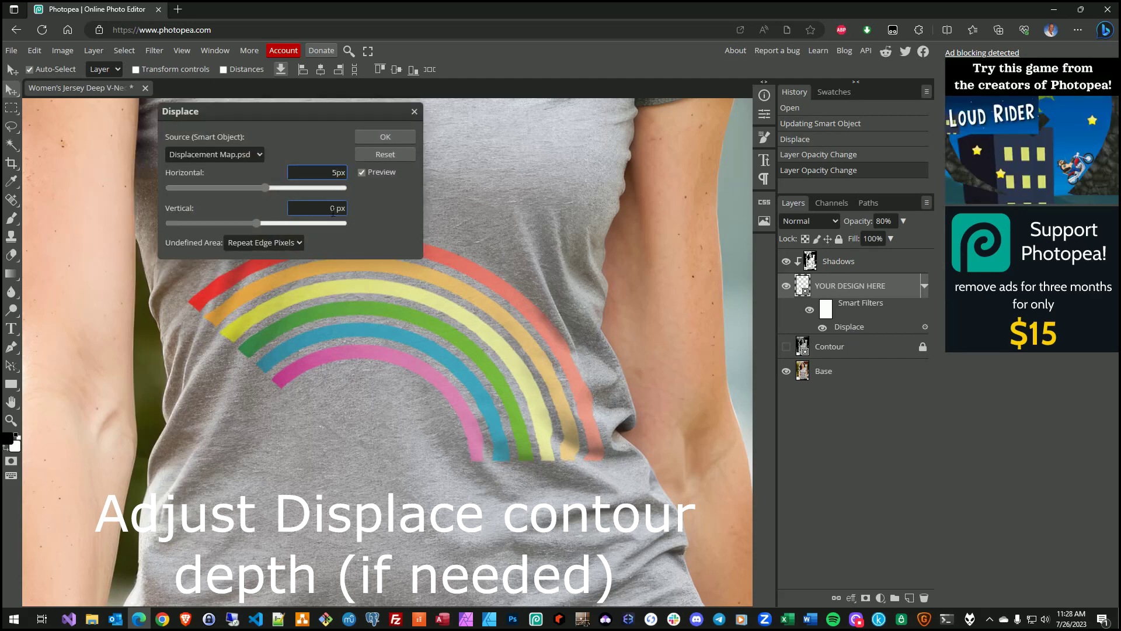
{"action": "left_click", "coordinate": [331, 209]}
{"action": "double_click", "coordinate": [331, 208]}
{"action": "type", "text": "5"}
{"action": "key", "text": "Return"}
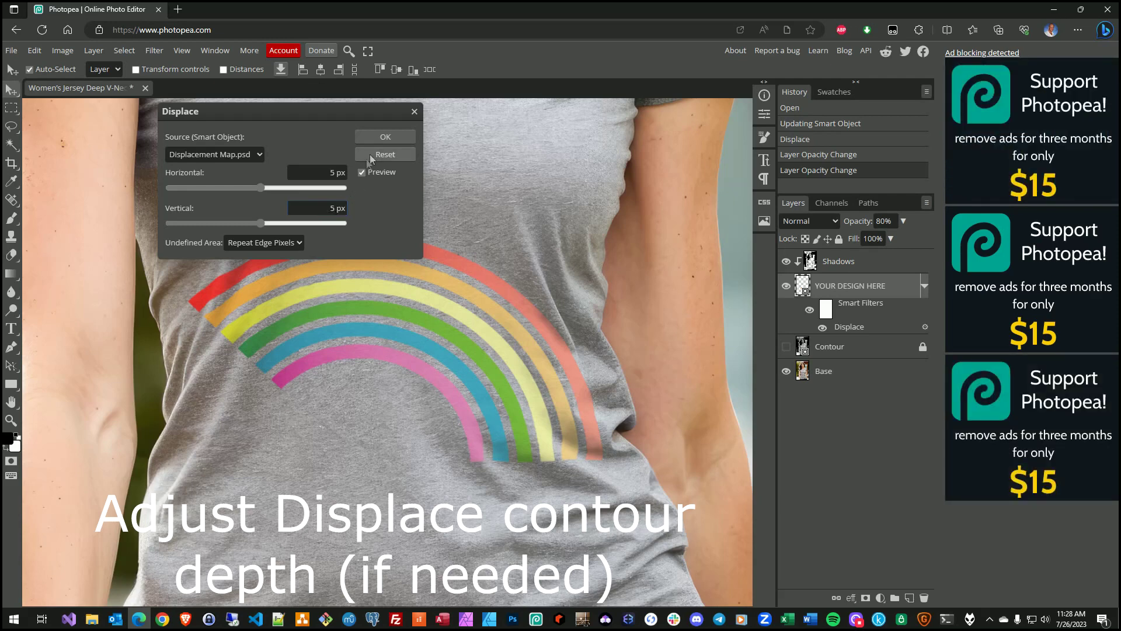
{"action": "left_click", "coordinate": [384, 136]}
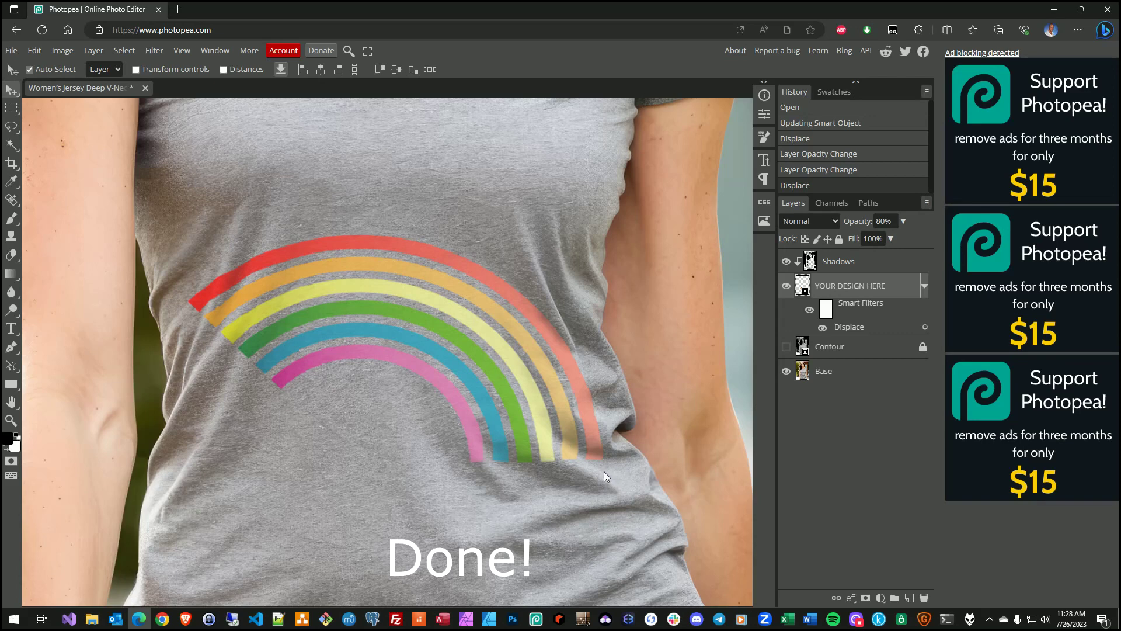
{"action": "scroll", "coordinate": [586, 461], "scroll_direction": "up", "scroll_amount": 2}
{"action": "scroll", "coordinate": [587, 462], "scroll_direction": "up", "scroll_amount": 2}
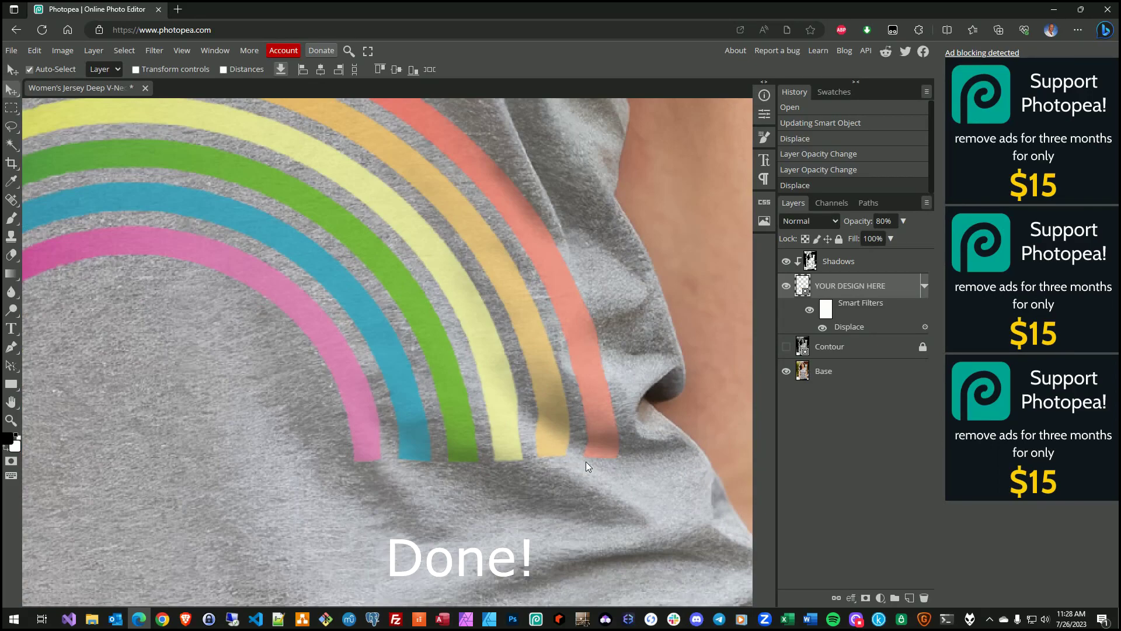
{"action": "scroll", "coordinate": [587, 461], "scroll_direction": "down", "scroll_amount": 1}
{"action": "scroll", "coordinate": [586, 461], "scroll_direction": "down", "scroll_amount": 1}
{"action": "scroll", "coordinate": [586, 461], "scroll_direction": "down", "scroll_amount": 1}
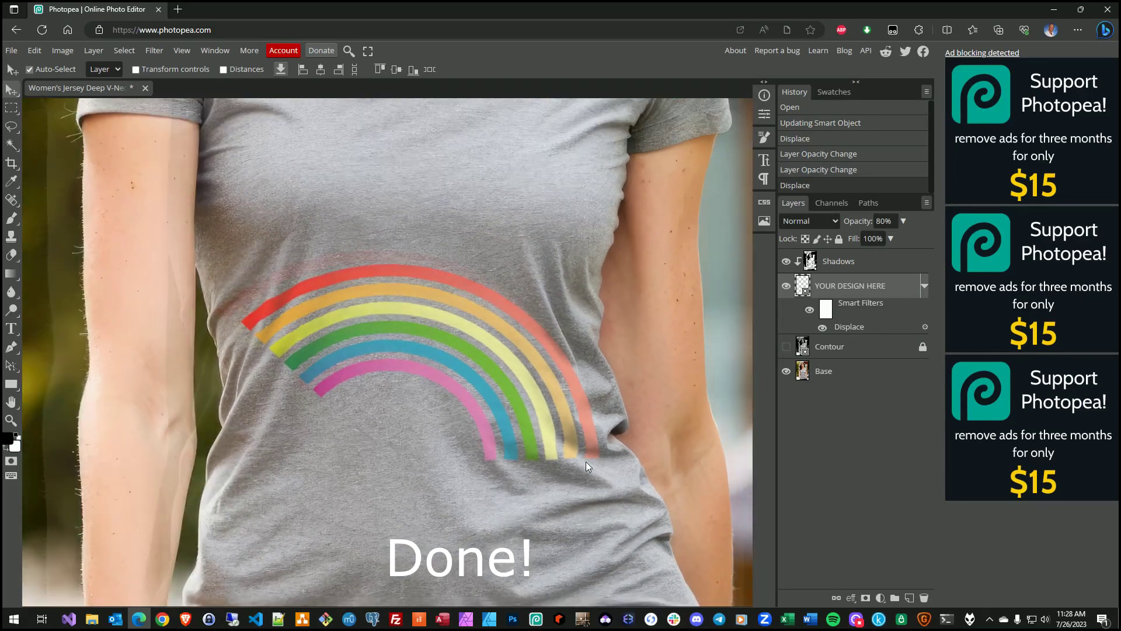
{"action": "scroll", "coordinate": [587, 461], "scroll_direction": "down", "scroll_amount": 2}
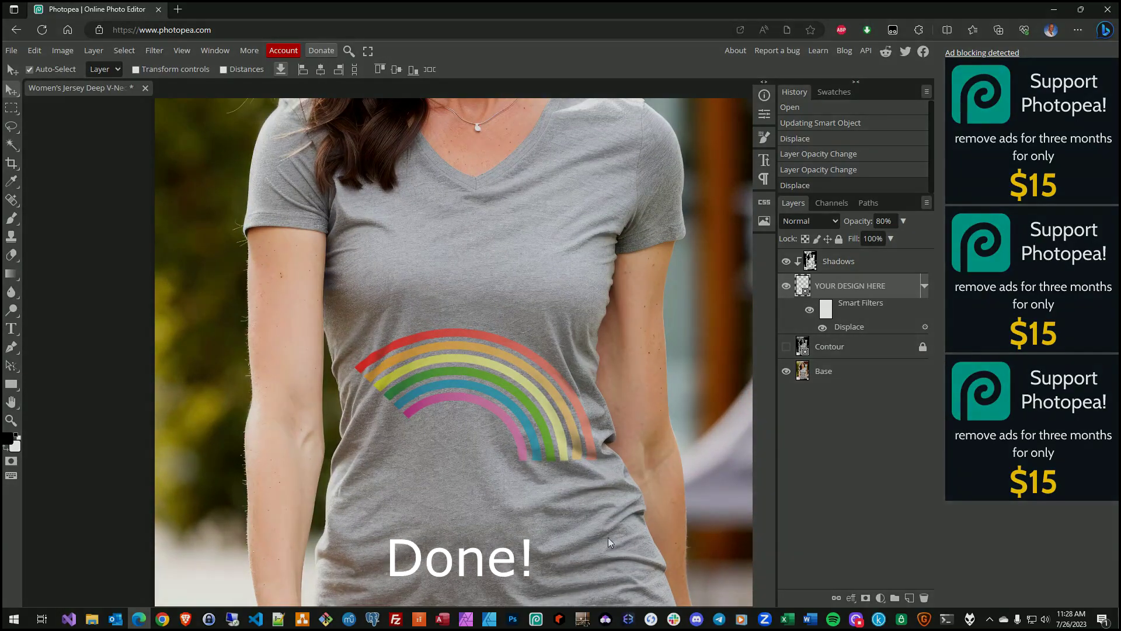
{"action": "left_click", "coordinate": [925, 286]}
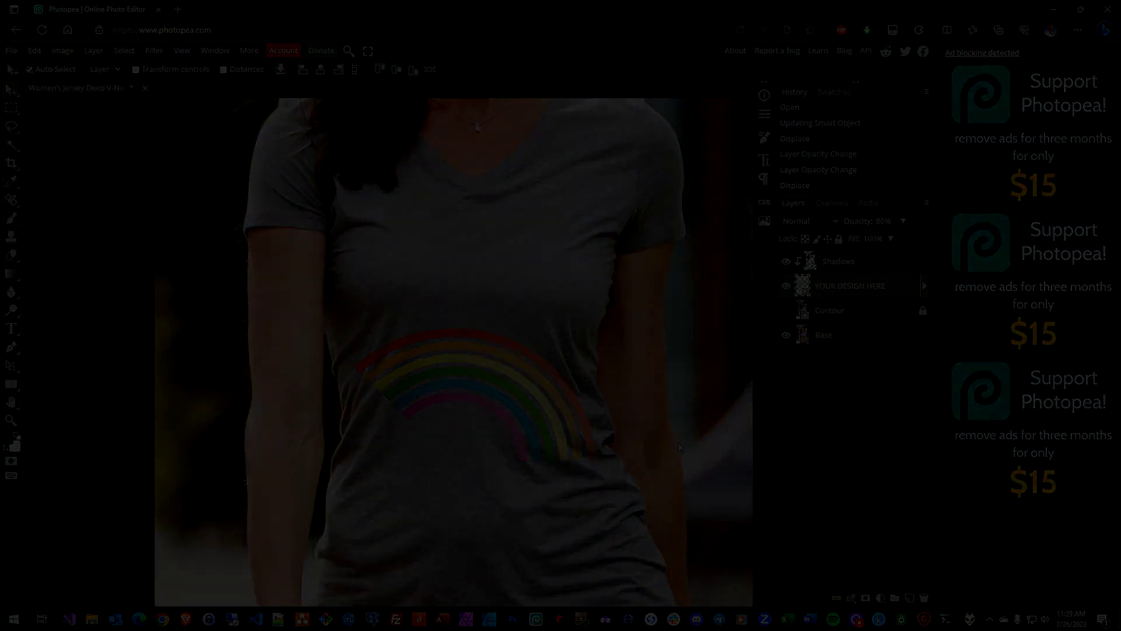